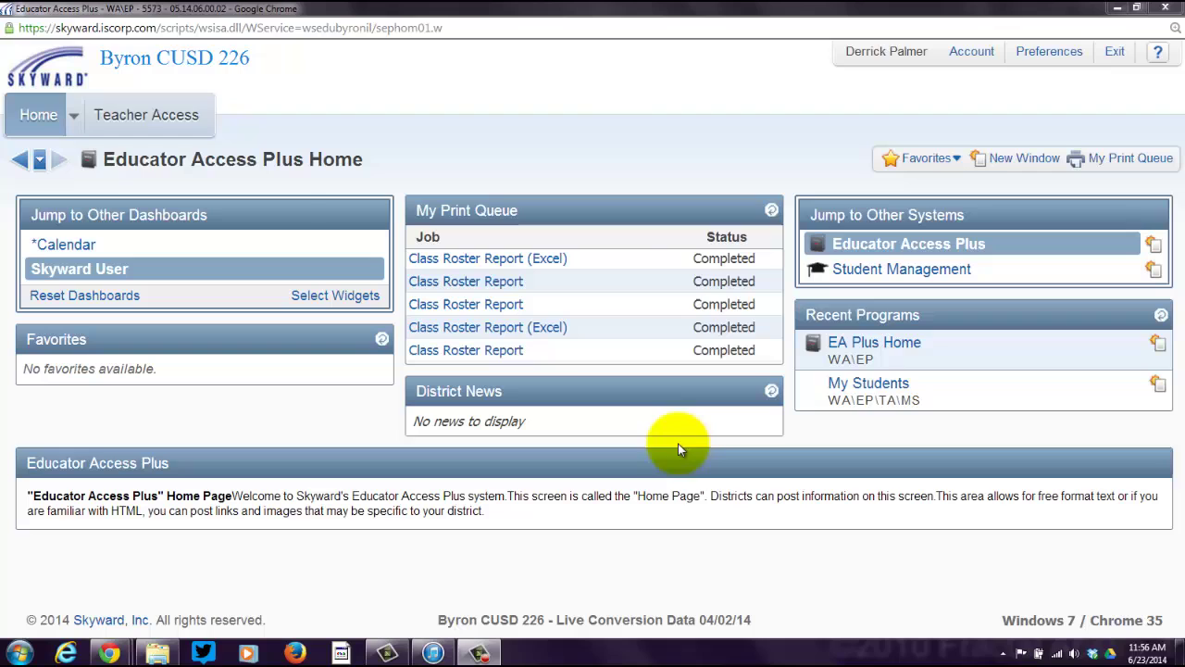
Go to My Gradebook under Teacher Access to list the Byron High School classes
click(157, 122)
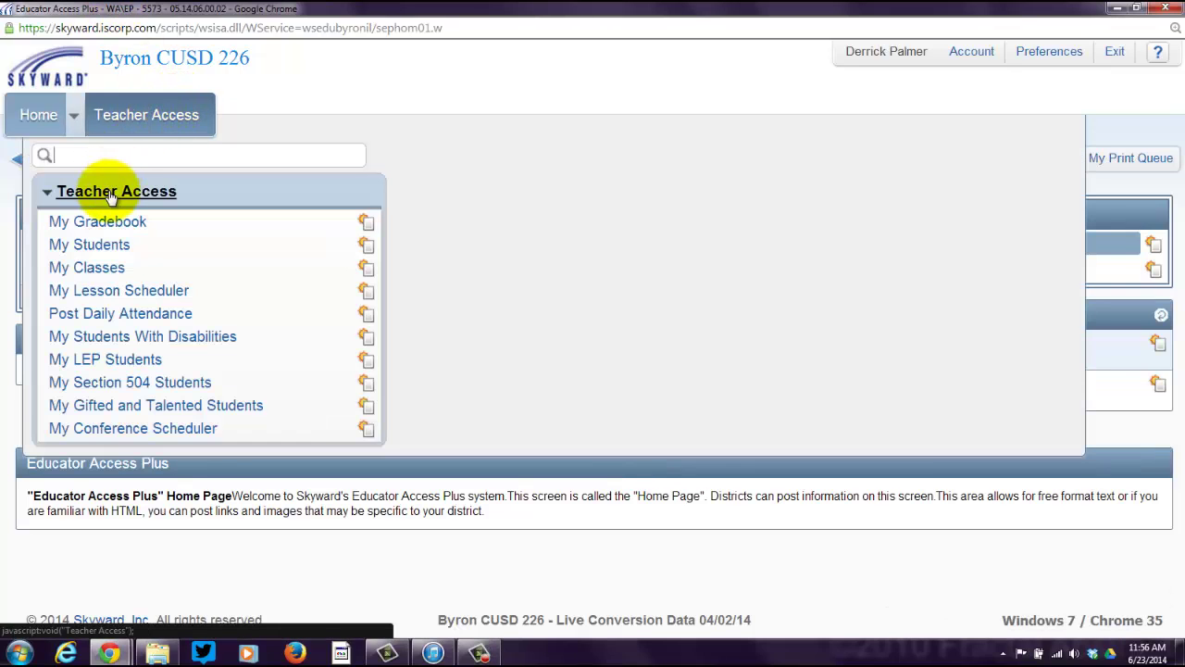
click(105, 227)
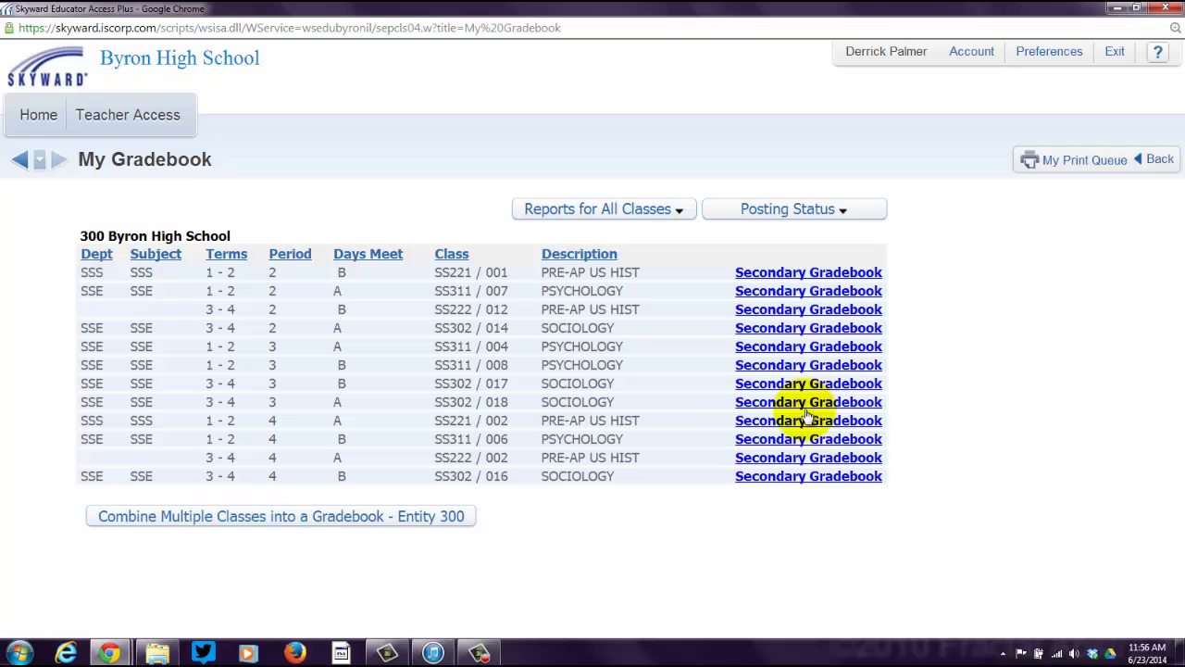
Open the Secondary Gradebook for SS311 / 007 Psychology
click(811, 293)
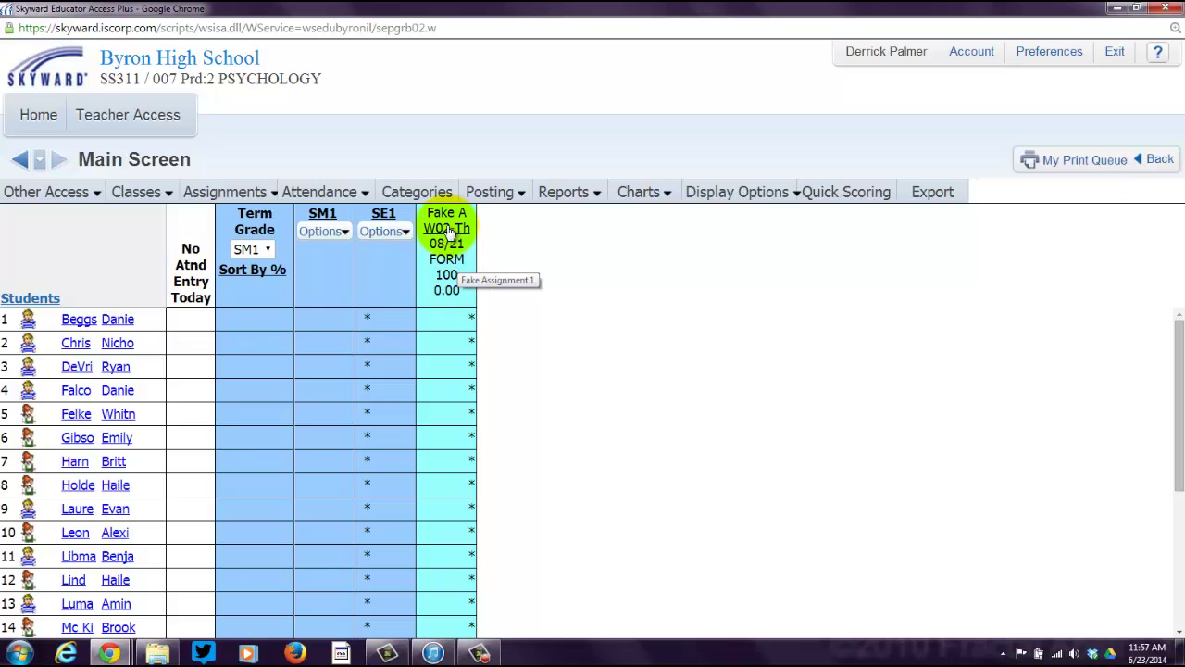
Review Fake Assignment 1's options and report choices, then return to the gradebook main screen
click(443, 231)
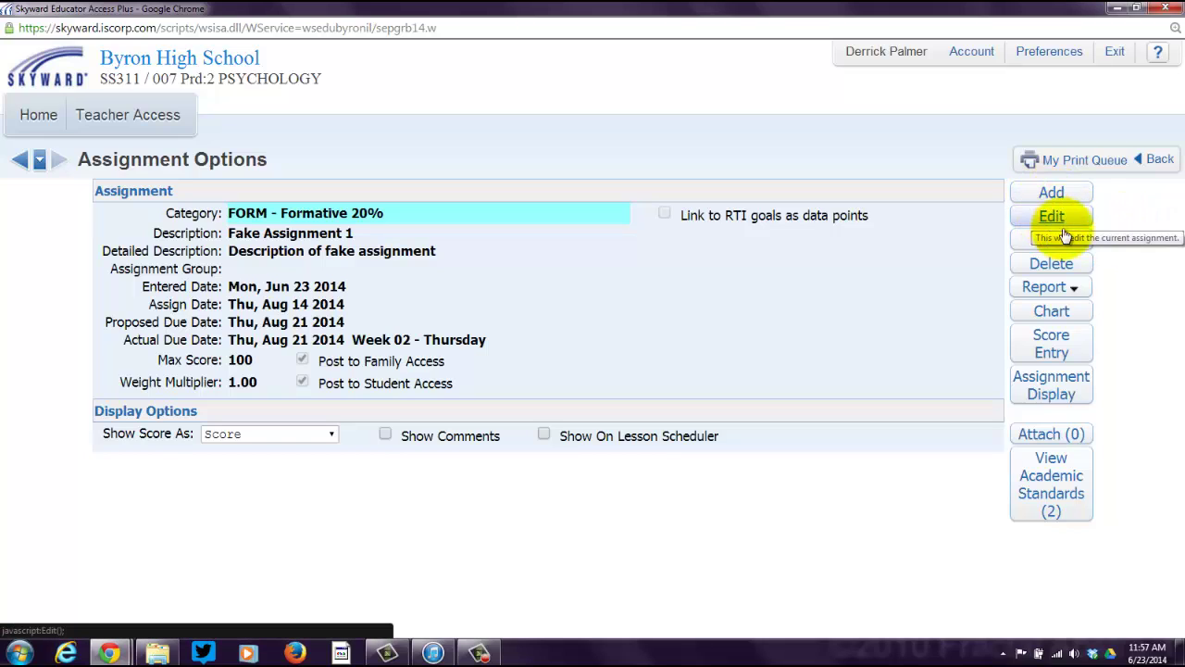
click(1081, 289)
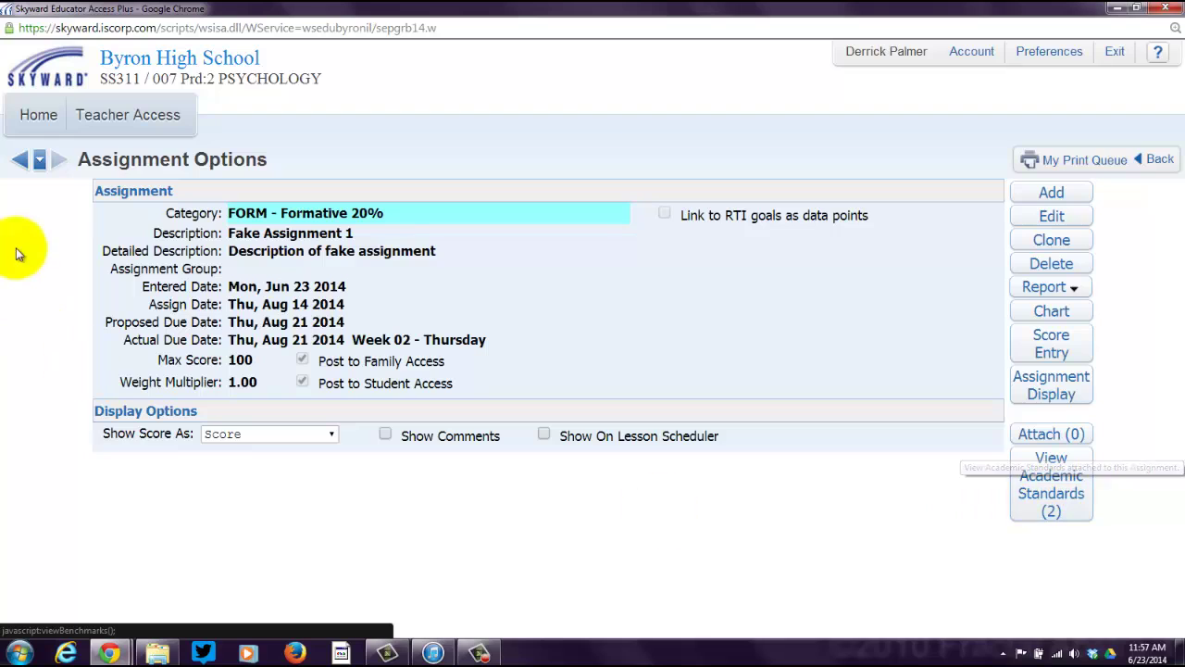
click(22, 164)
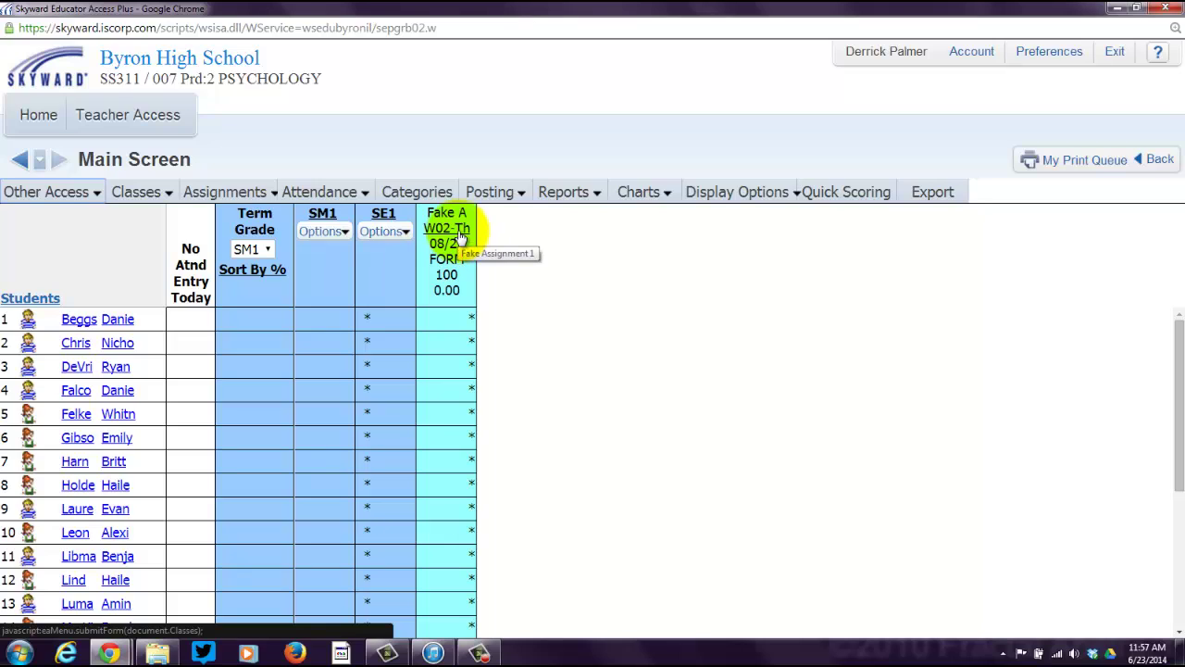
Add a new assignment in the SUM - 80% - Summative category
click(222, 191)
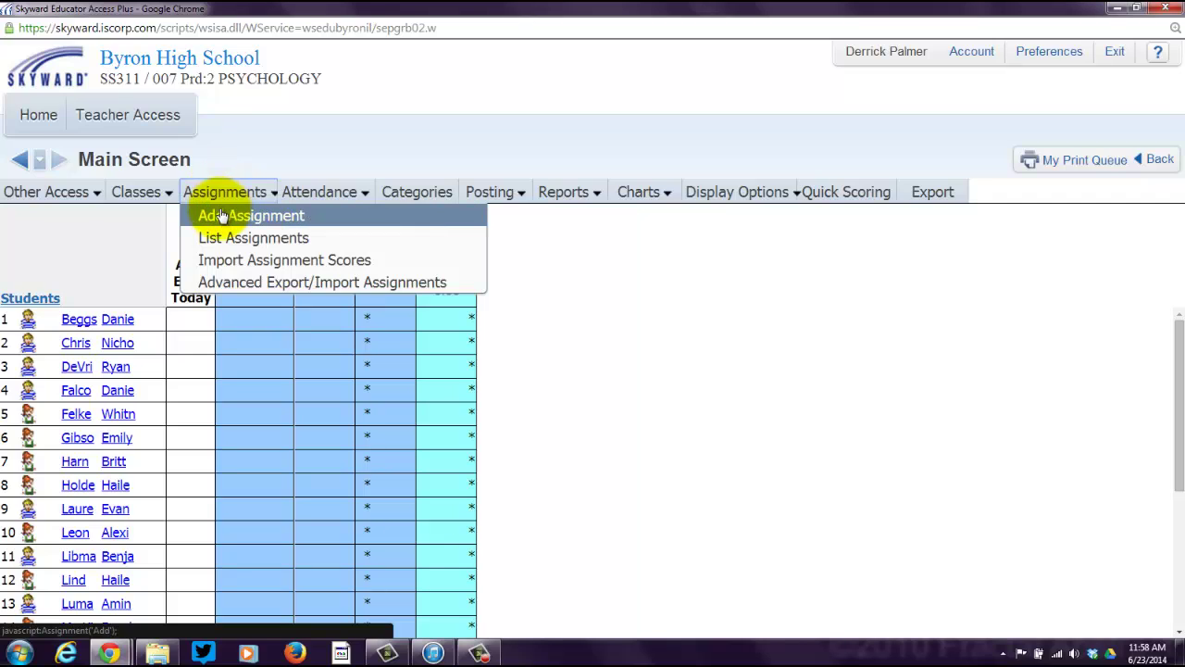
click(278, 220)
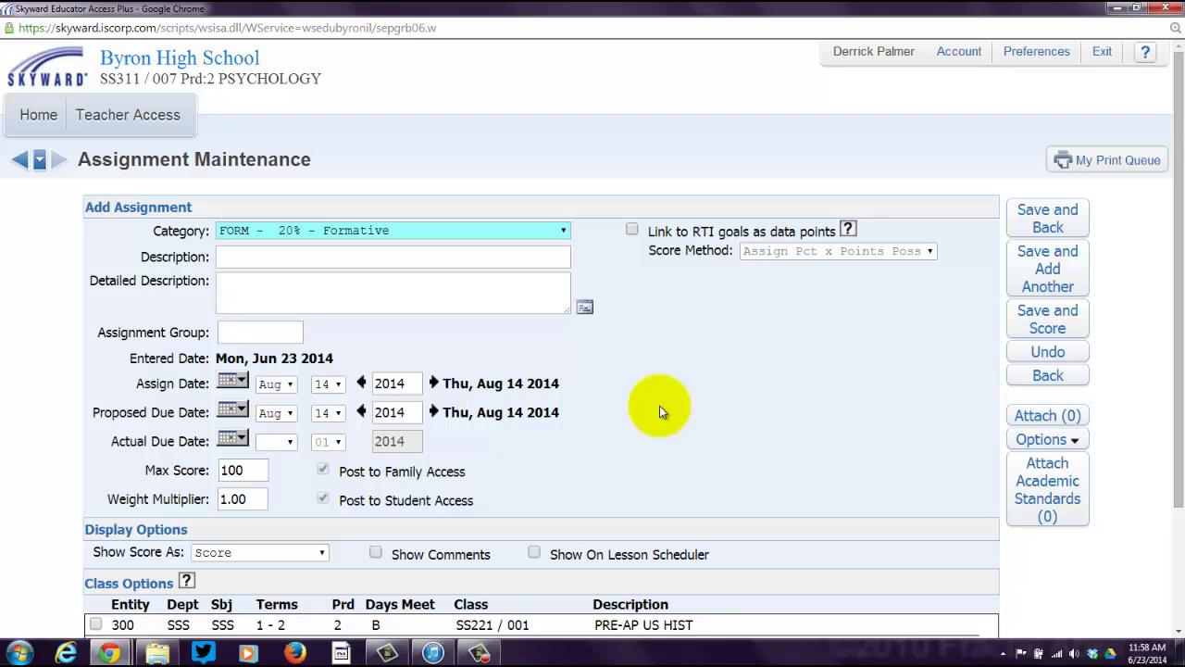
click(557, 229)
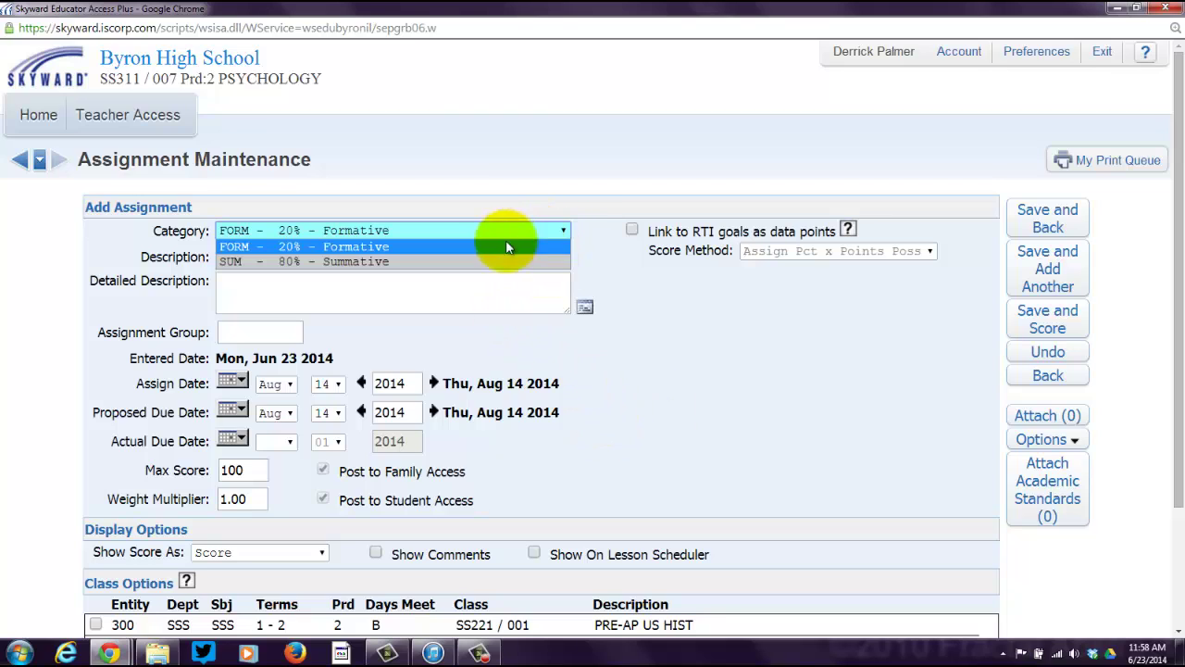
click(457, 262)
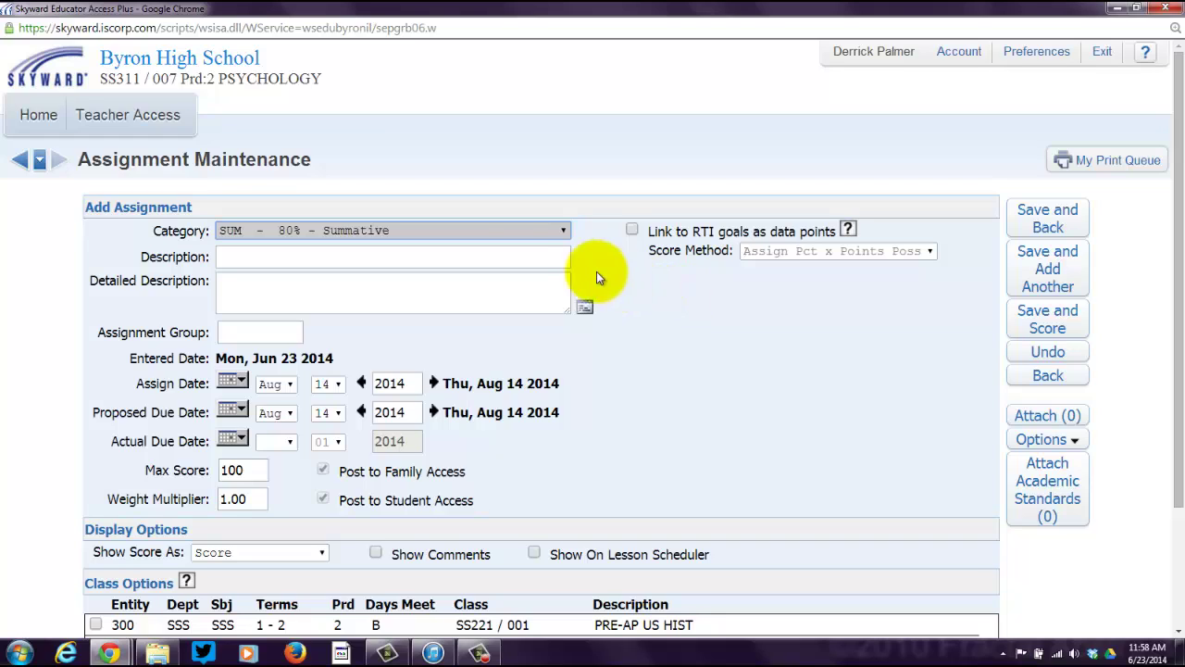
Enter 'Fake Assignment 2' as description and 'Enter a detailed description here' as detailed description
click(470, 260)
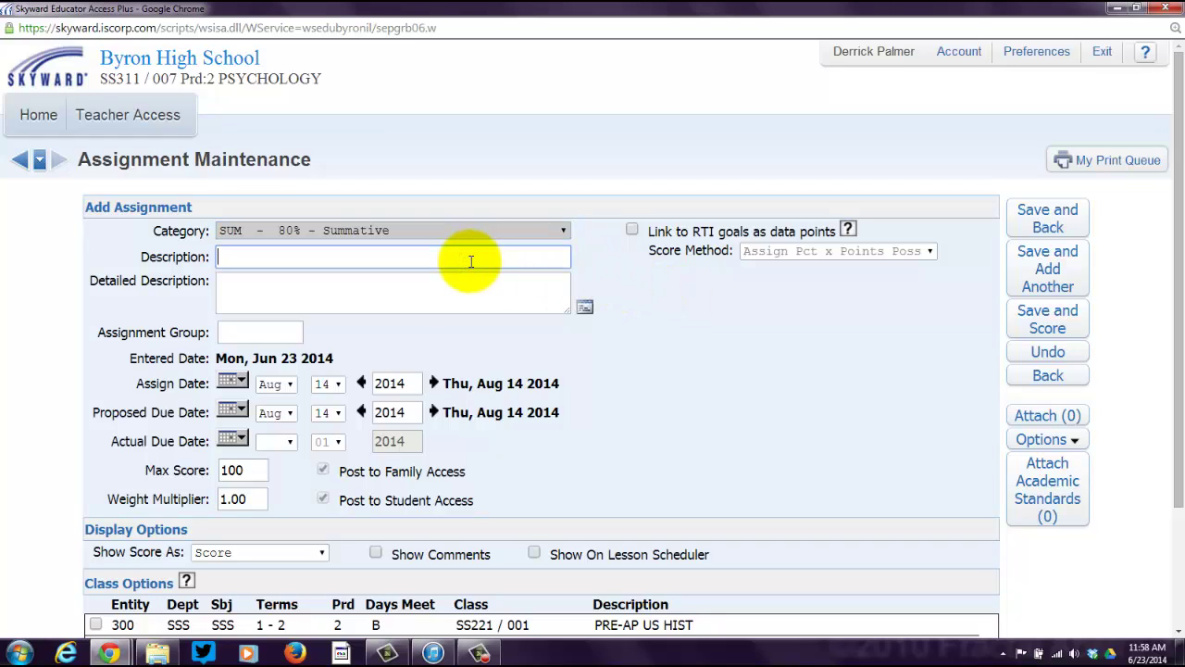
text(Fake Assignment 2)
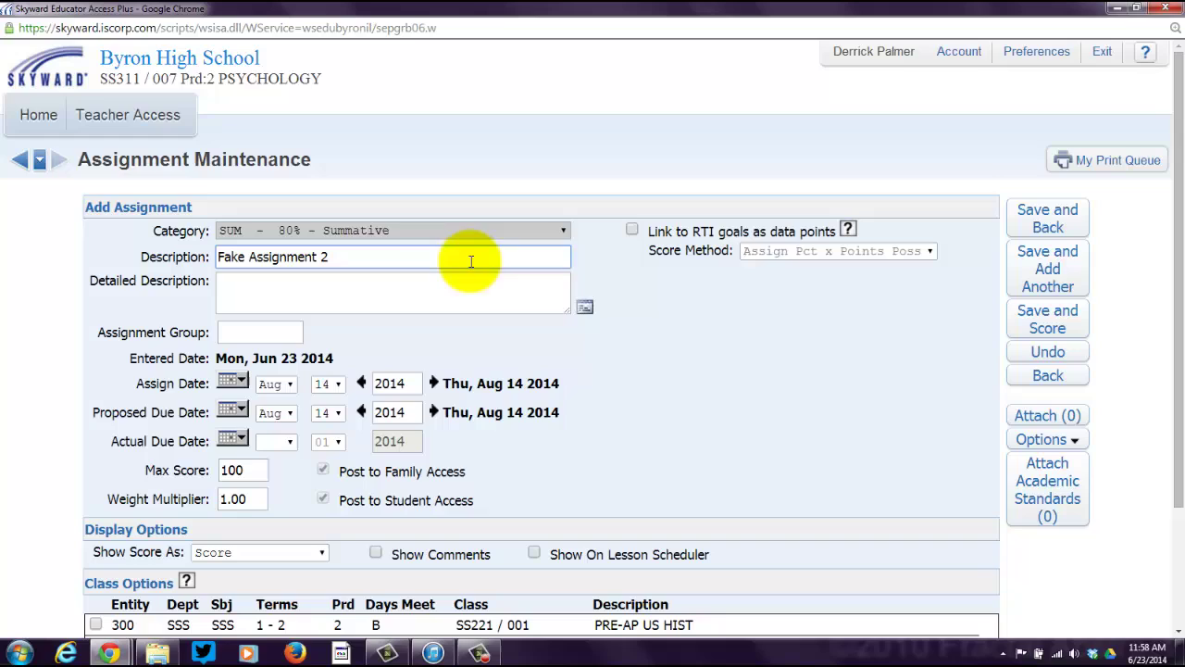
click(340, 294)
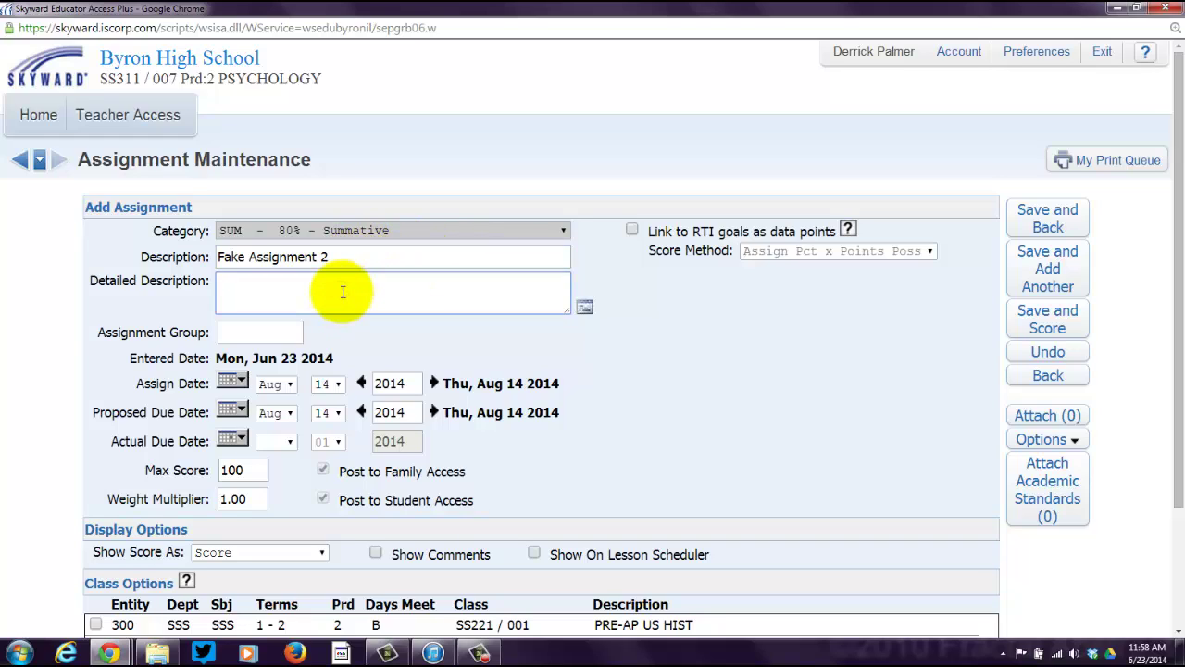
text(Enter a detailed desc)
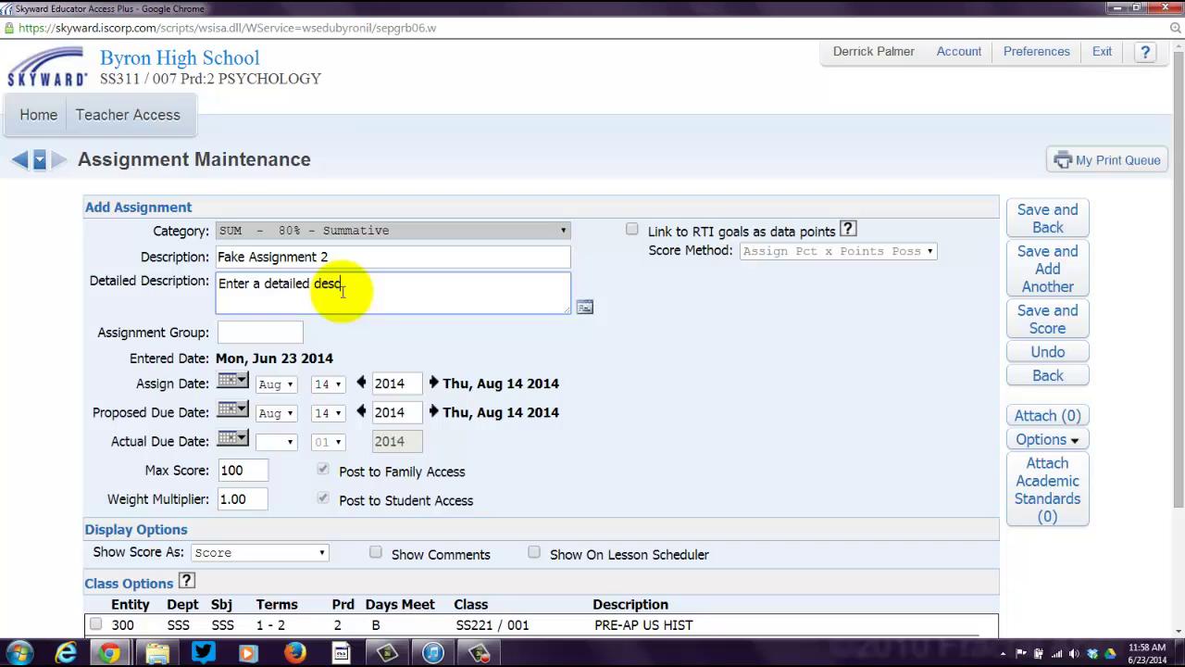
text(ription here.)
click(296, 332)
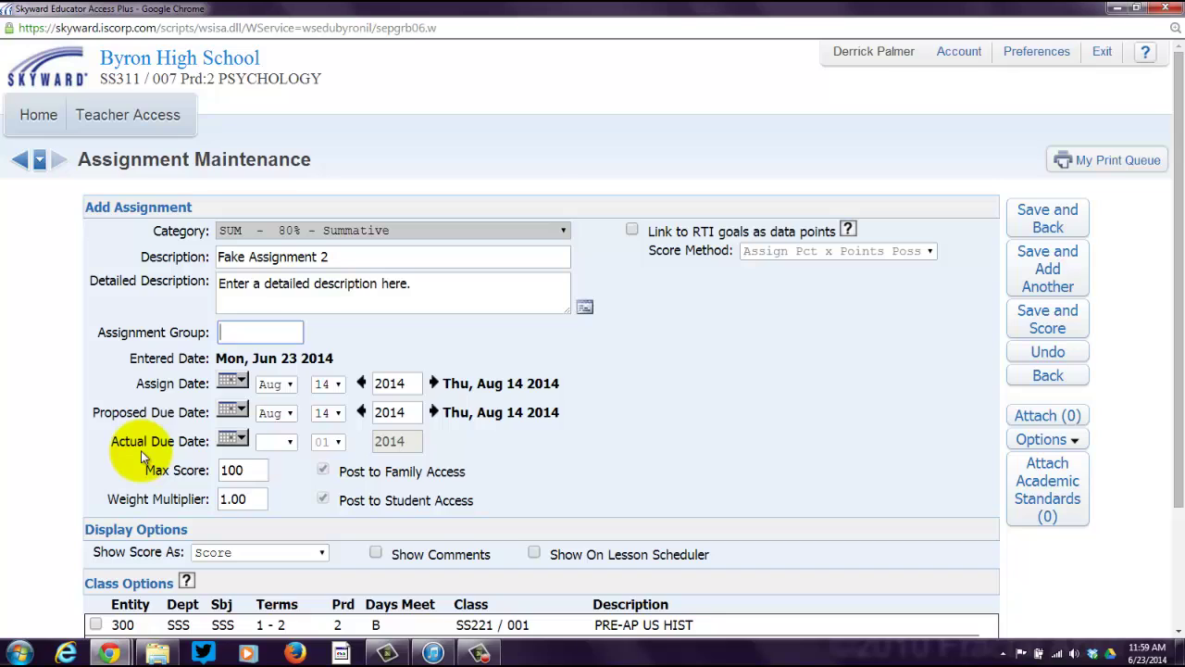
Set the proposed due date to Aug 21 2014 and the actual due date to Sep 1 2014
click(233, 411)
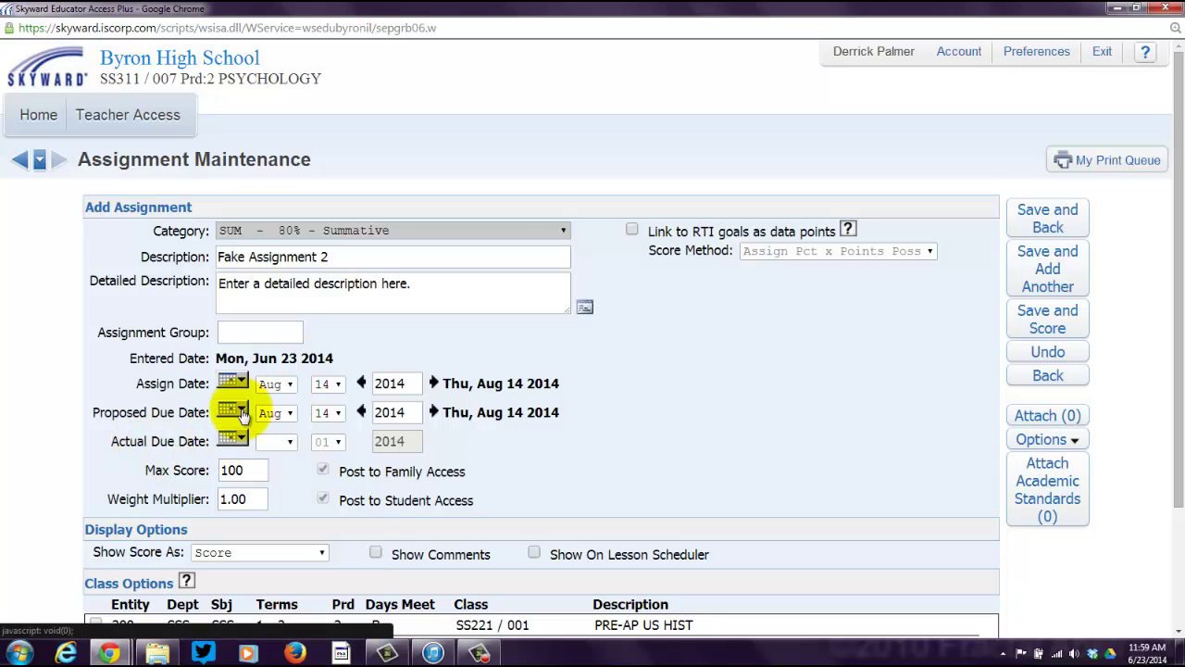
click(324, 515)
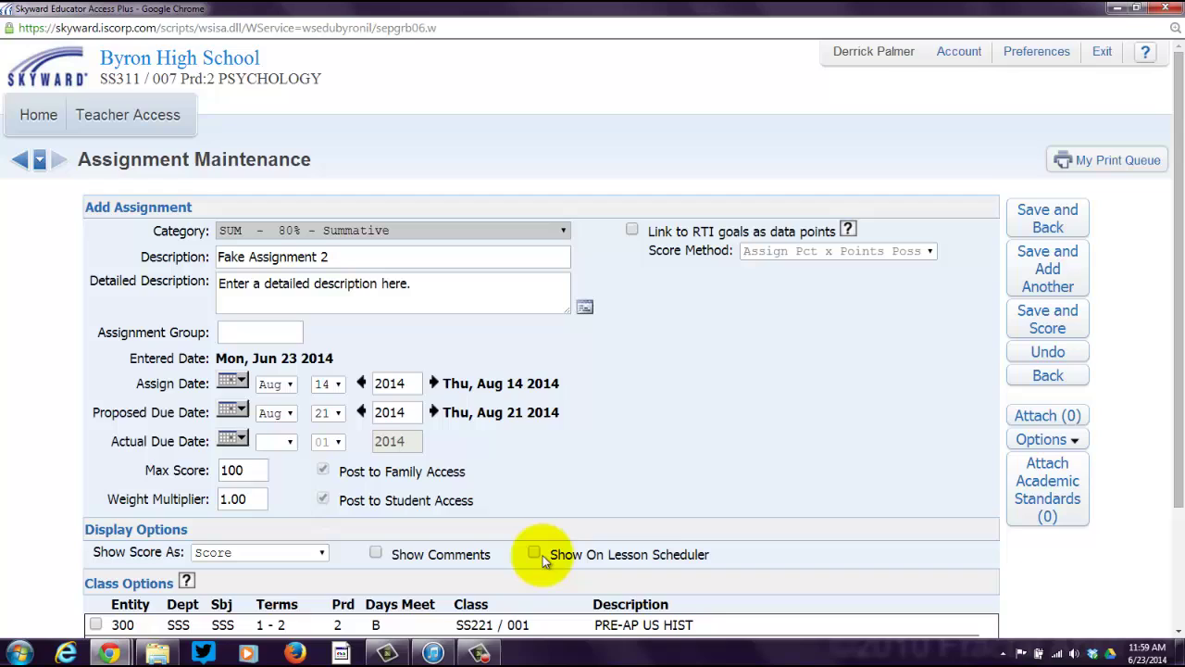
click(232, 439)
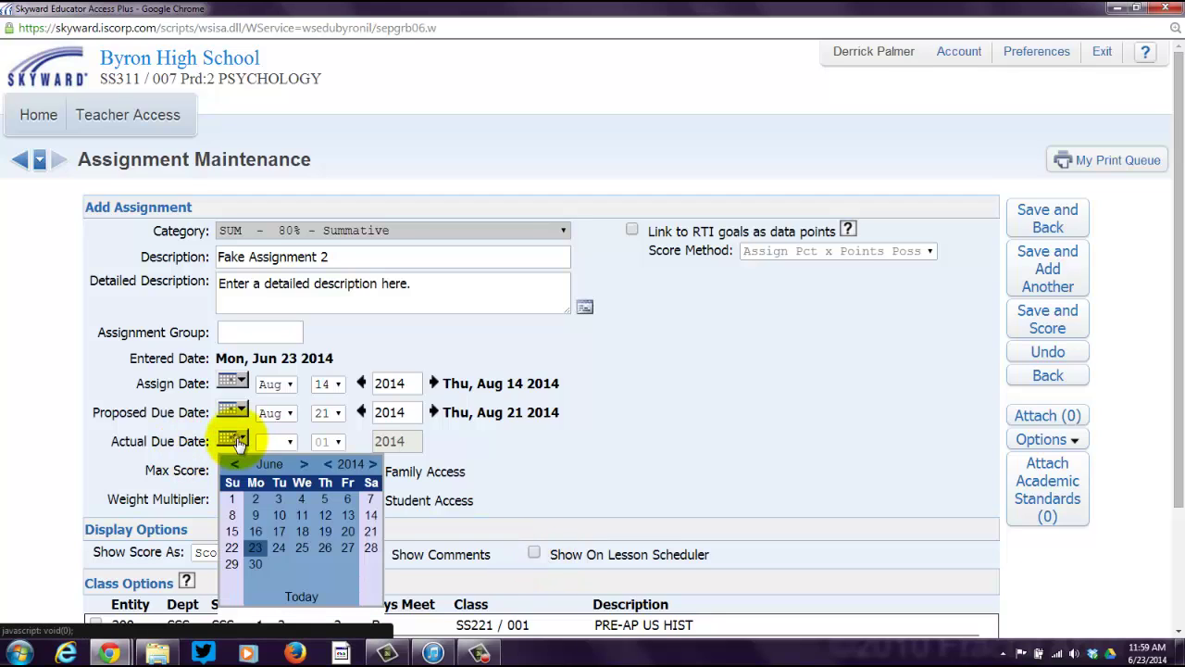
click(304, 464)
click(303, 464)
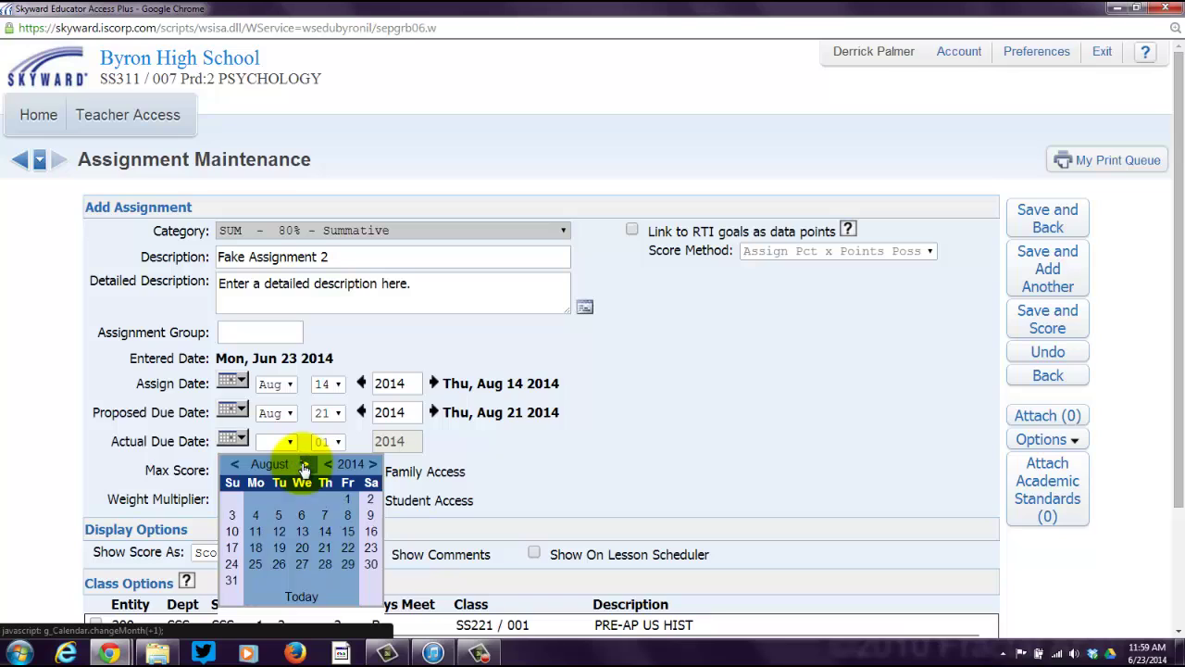
click(304, 464)
click(256, 499)
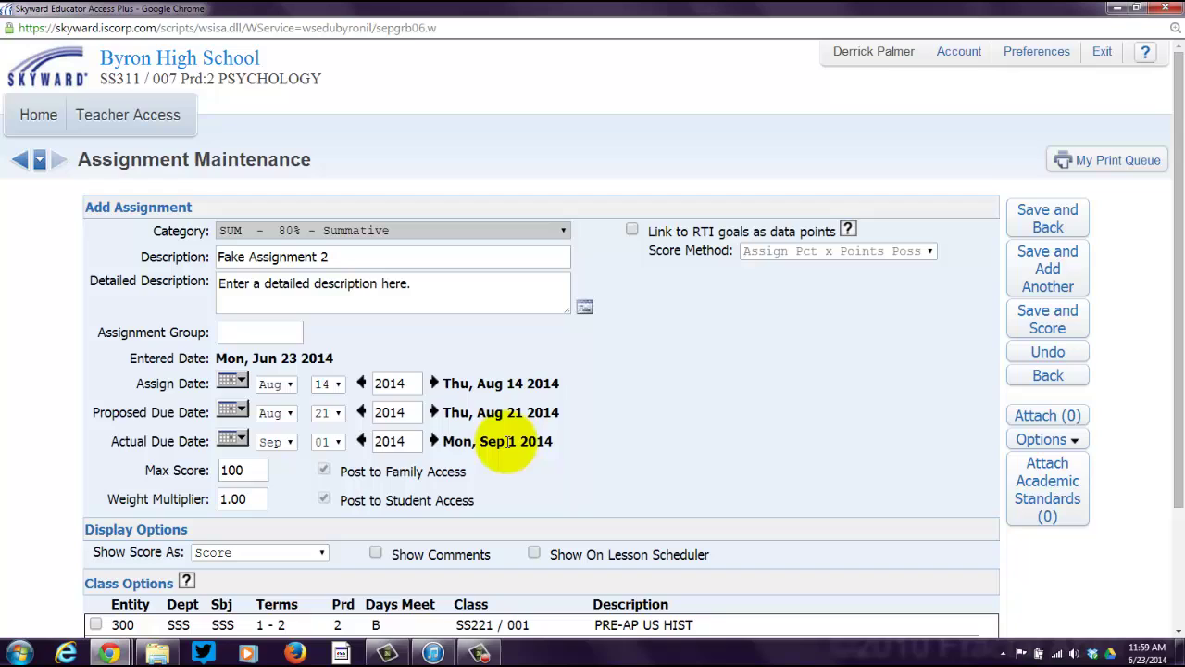
click(239, 437)
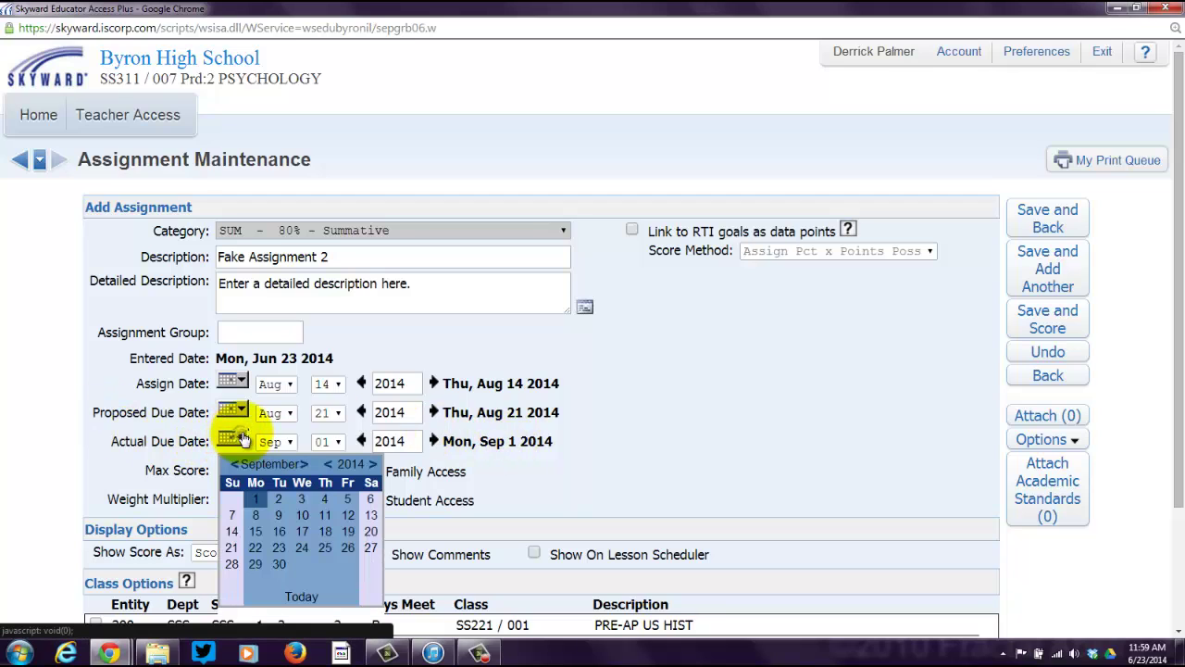
click(75, 429)
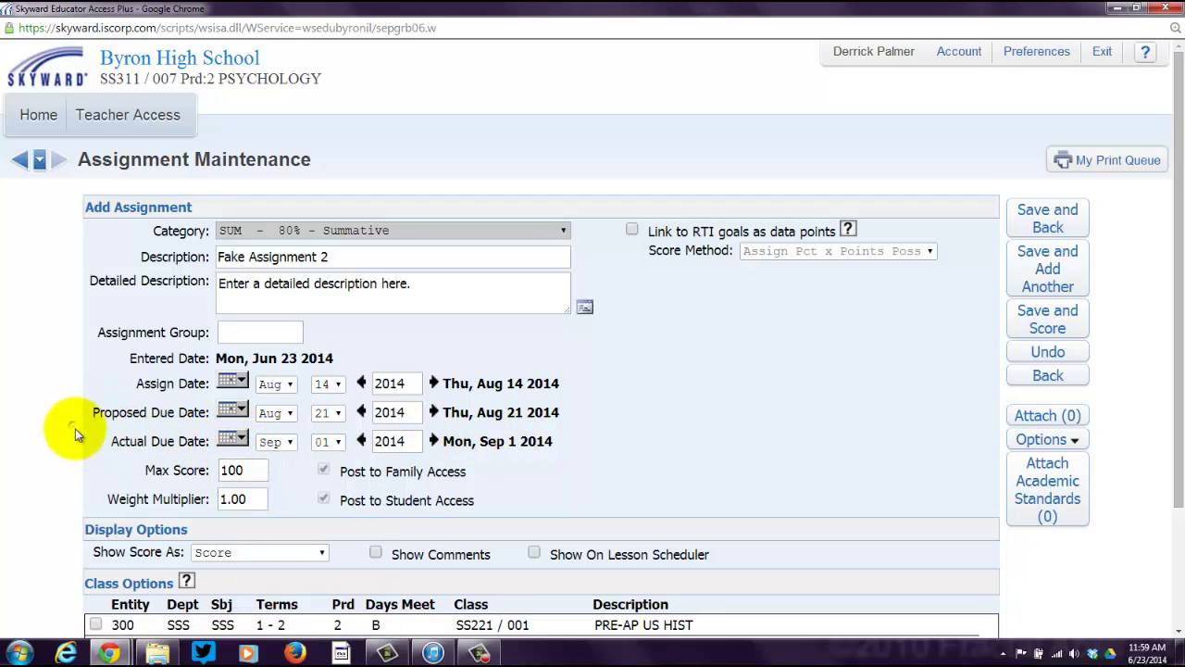
click(254, 471)
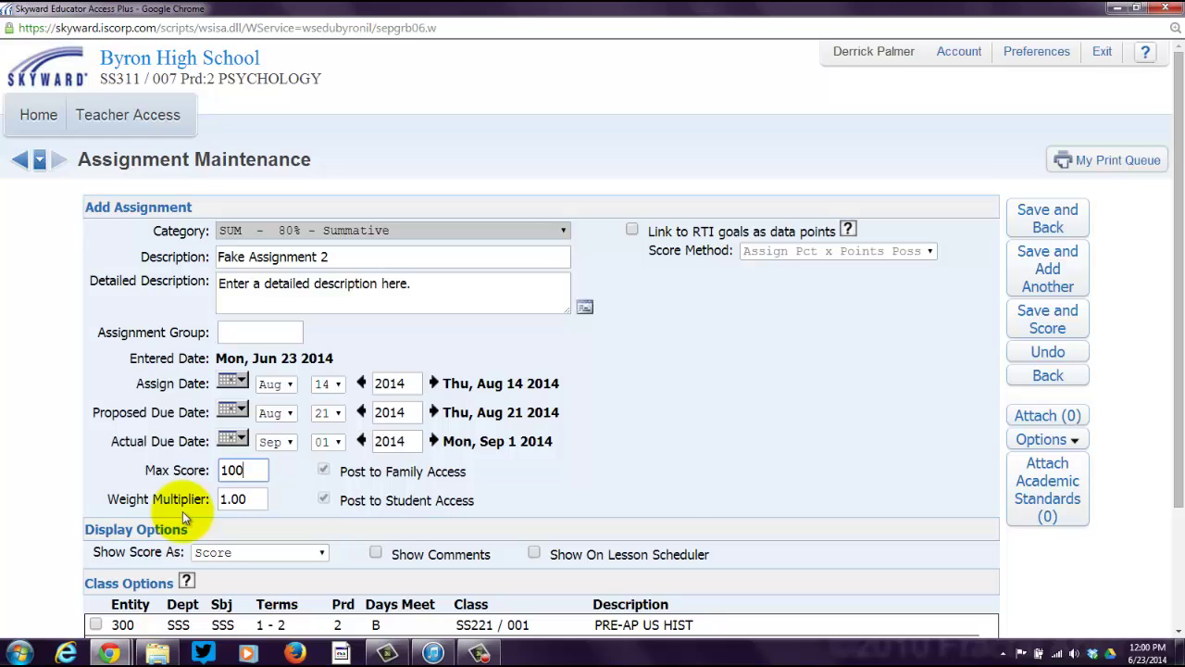
click(661, 465)
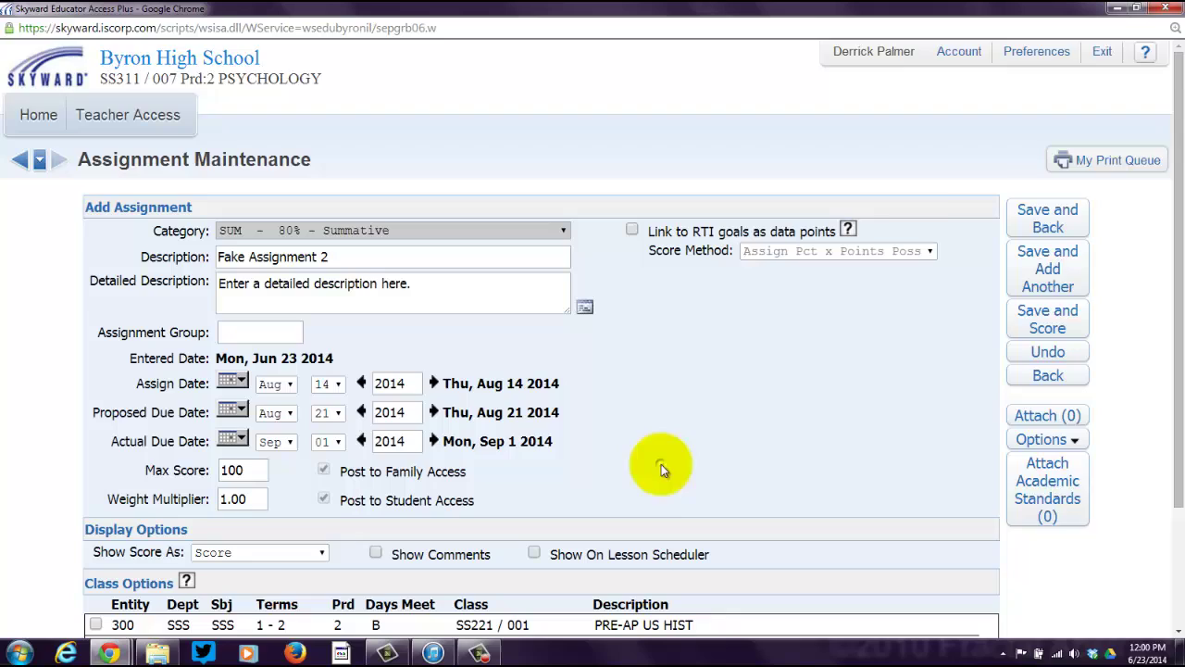
scroll(661, 464, down, 1)
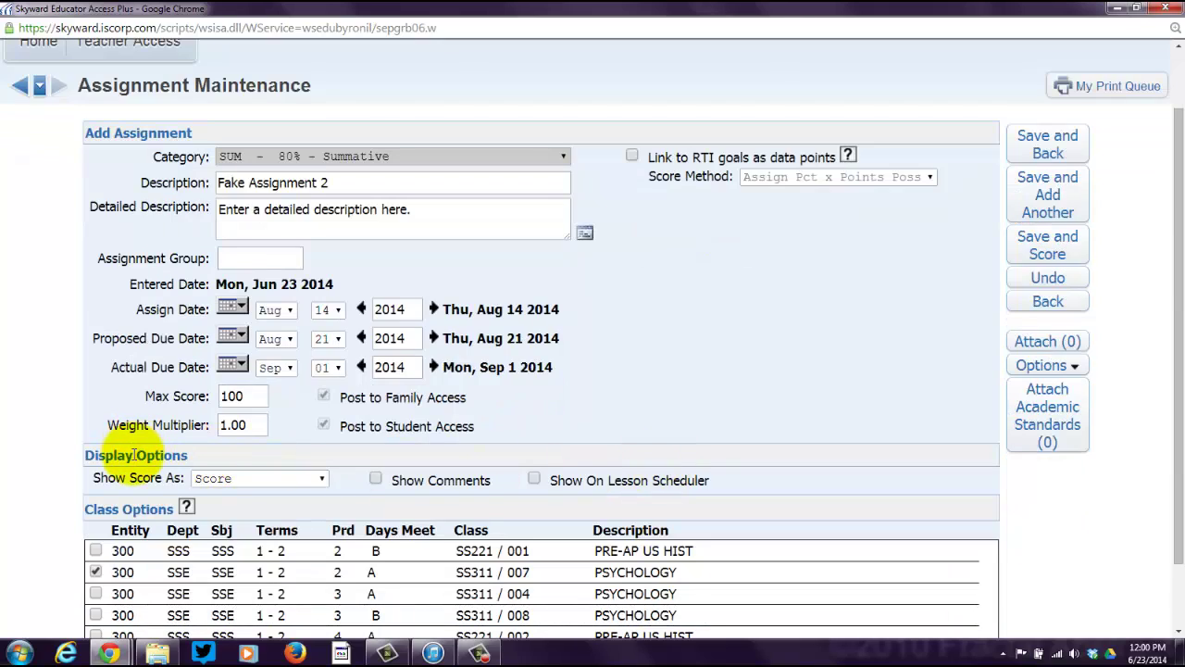
click(317, 477)
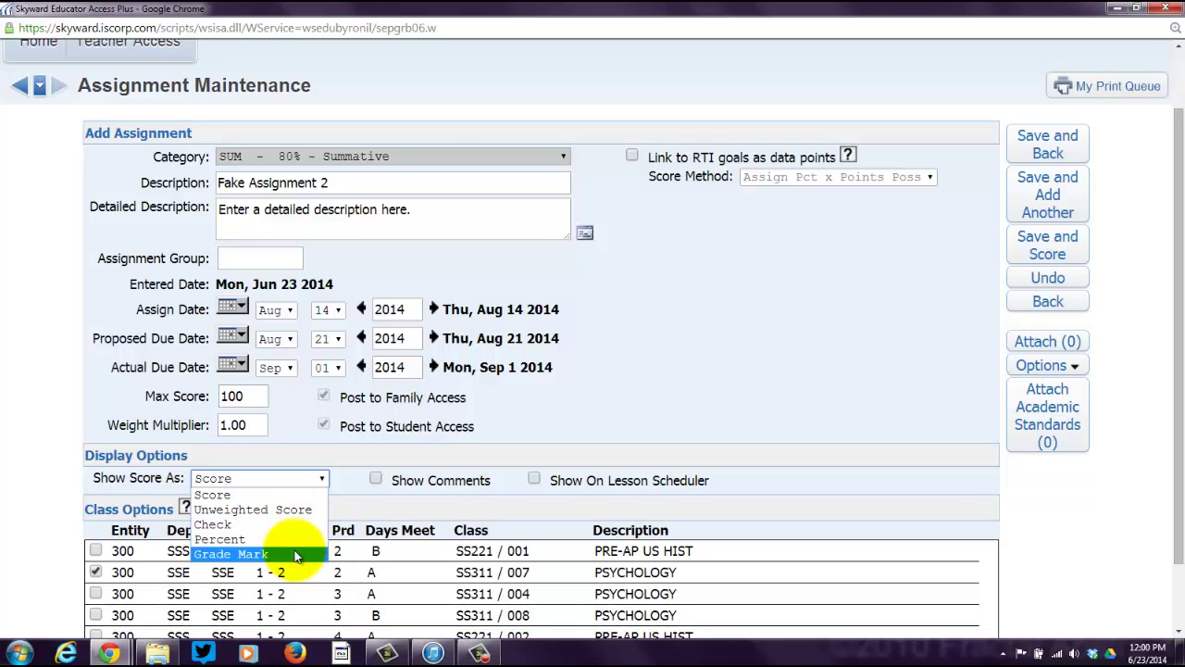
click(333, 478)
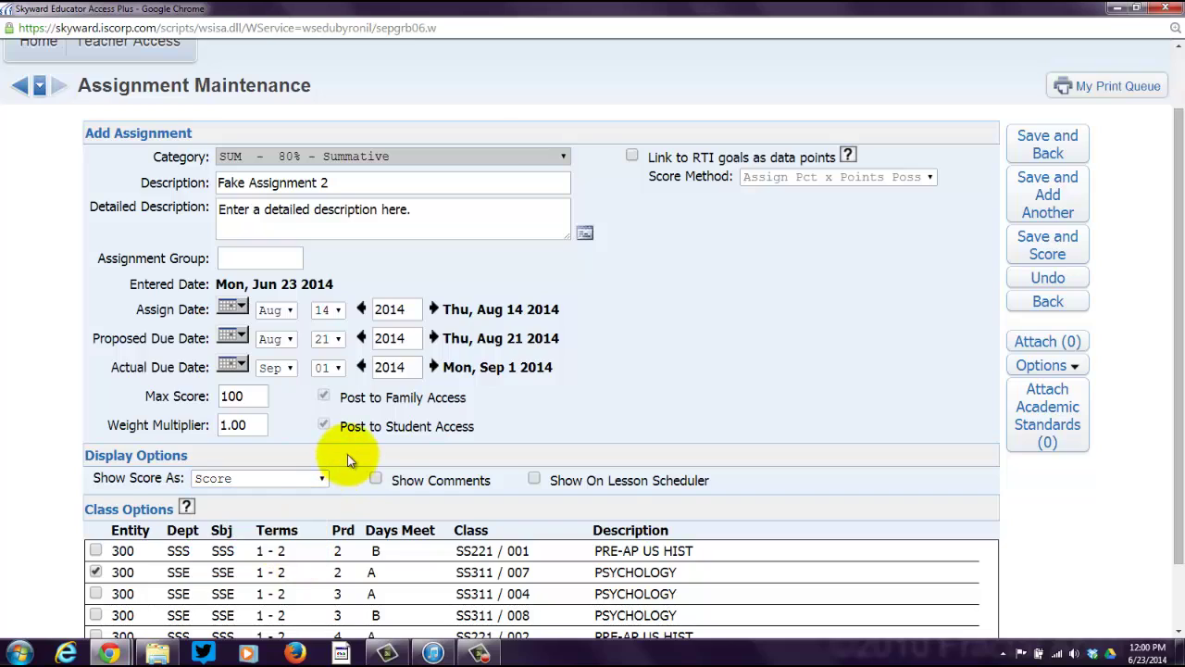
scroll(347, 458, down, 2)
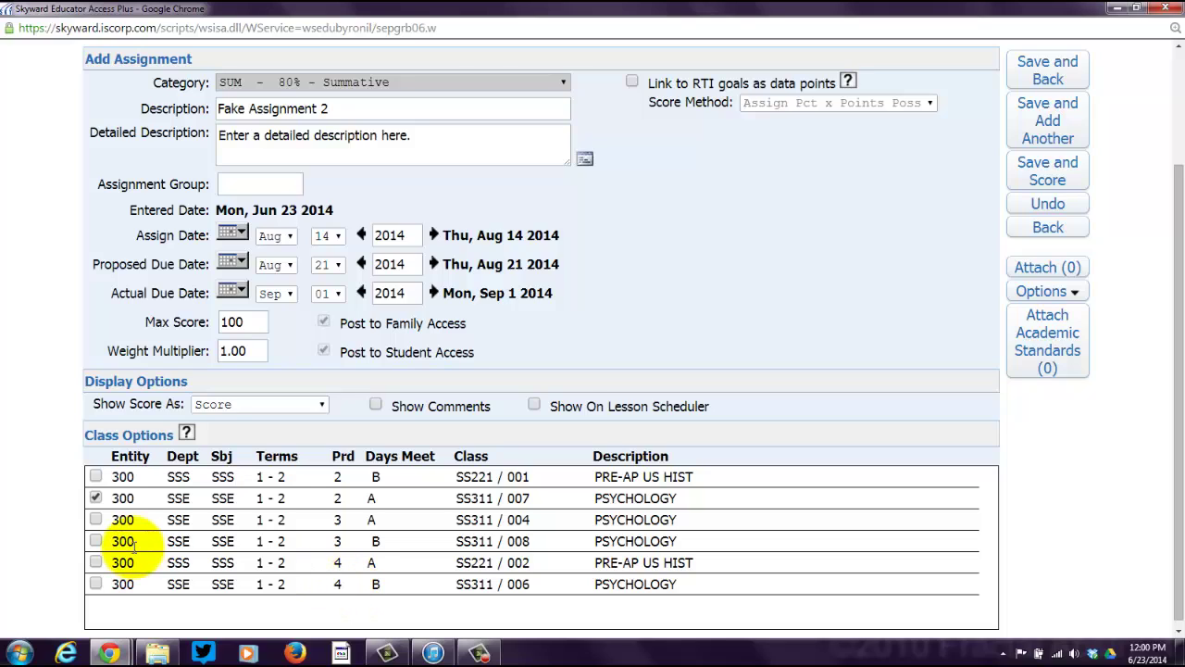
click(96, 541)
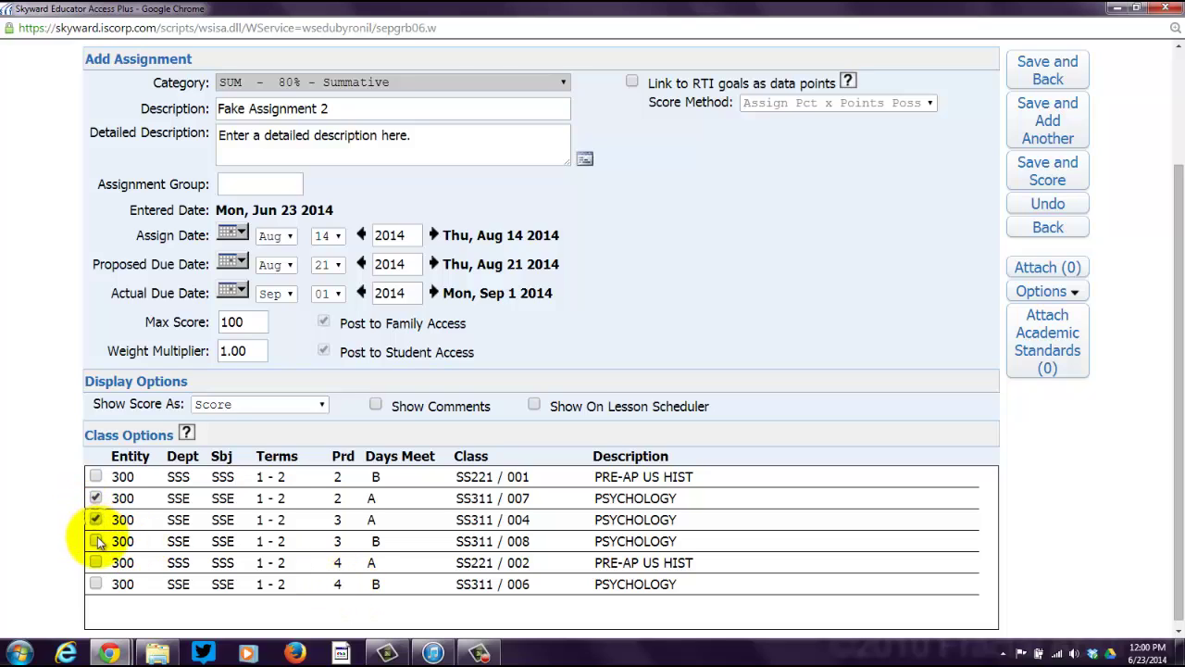
click(95, 584)
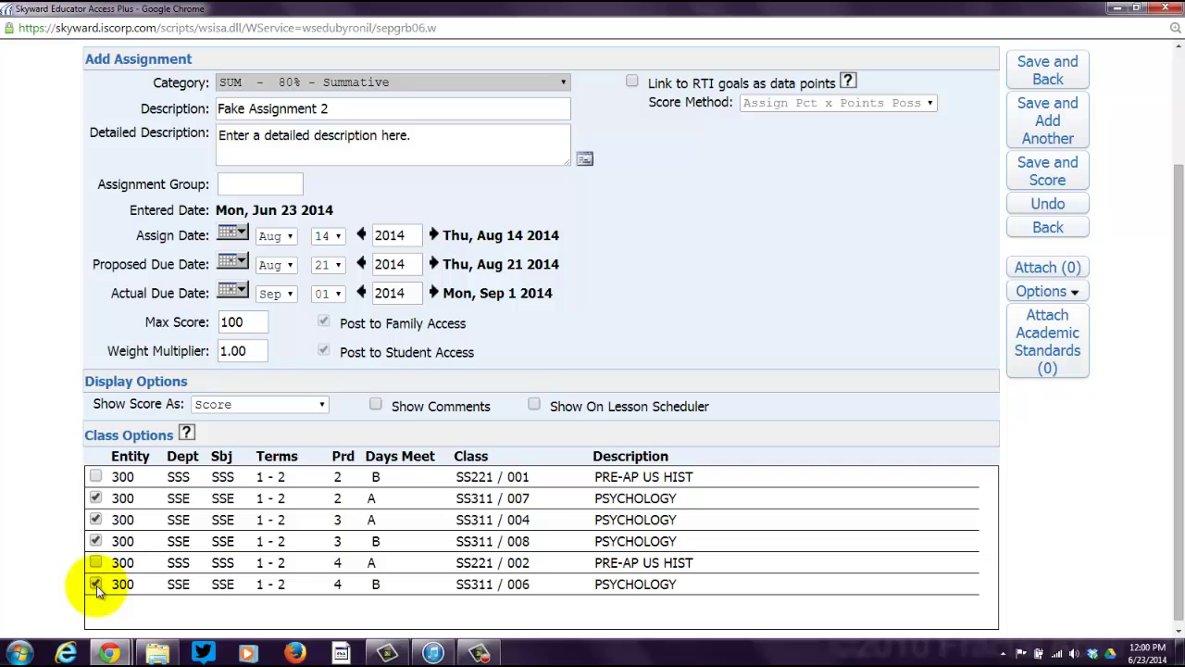
click(95, 584)
click(95, 541)
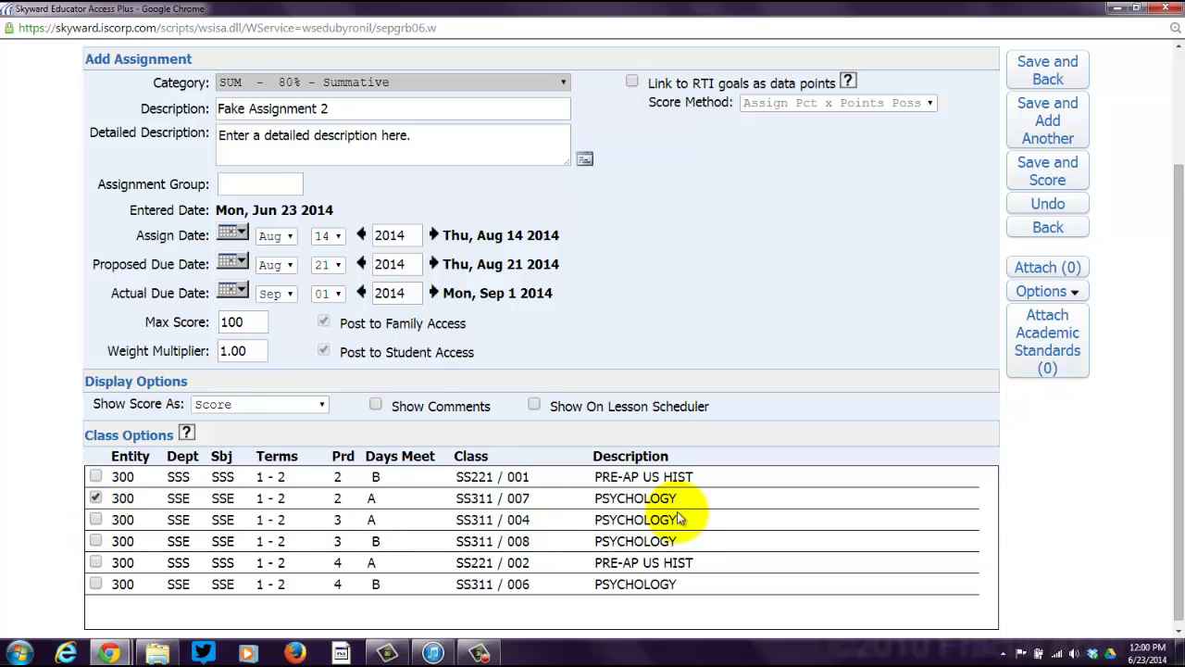
scroll(530, 428, up, 1)
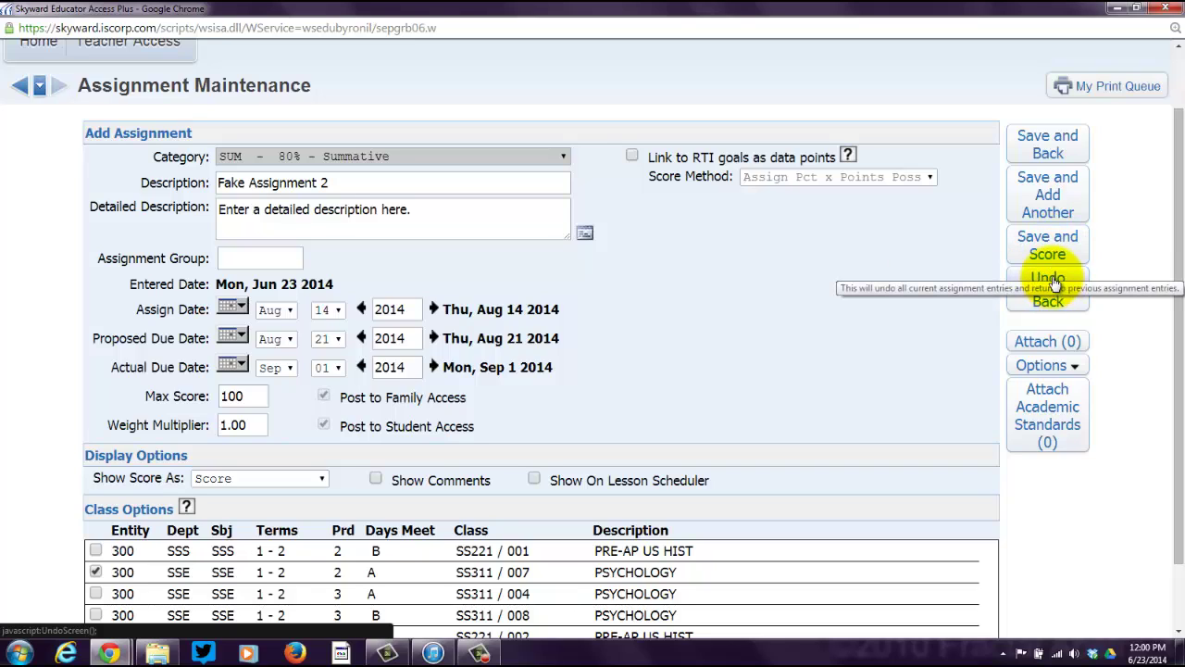
click(1047, 341)
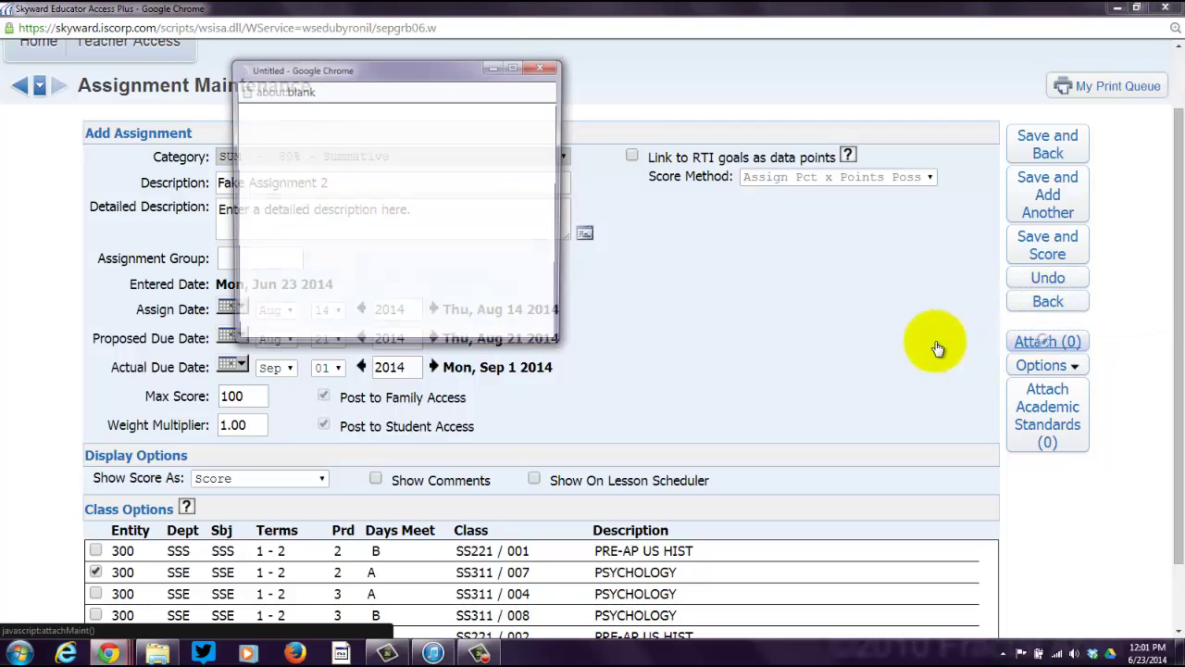
click(515, 66)
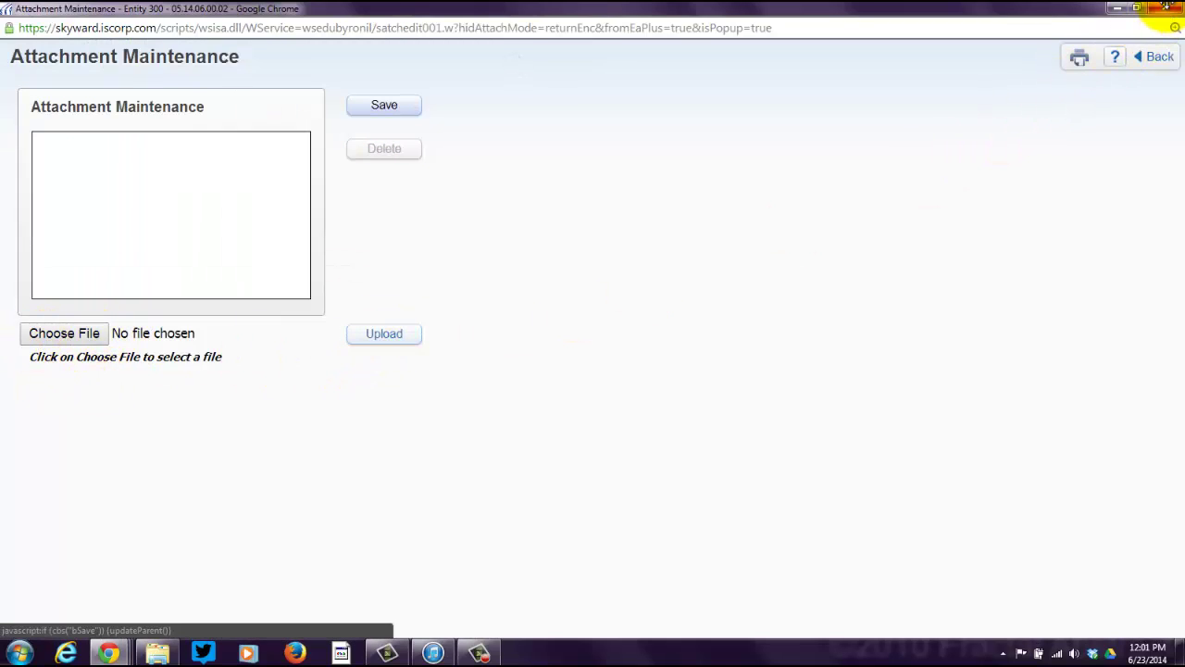
click(1165, 8)
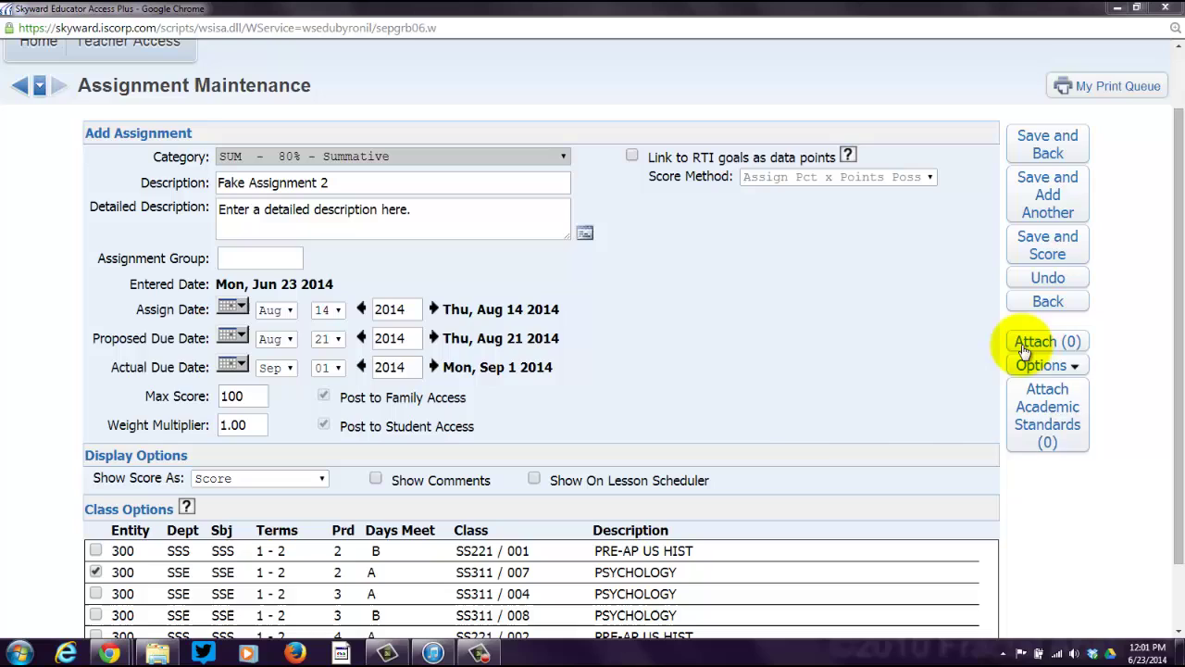
click(1051, 365)
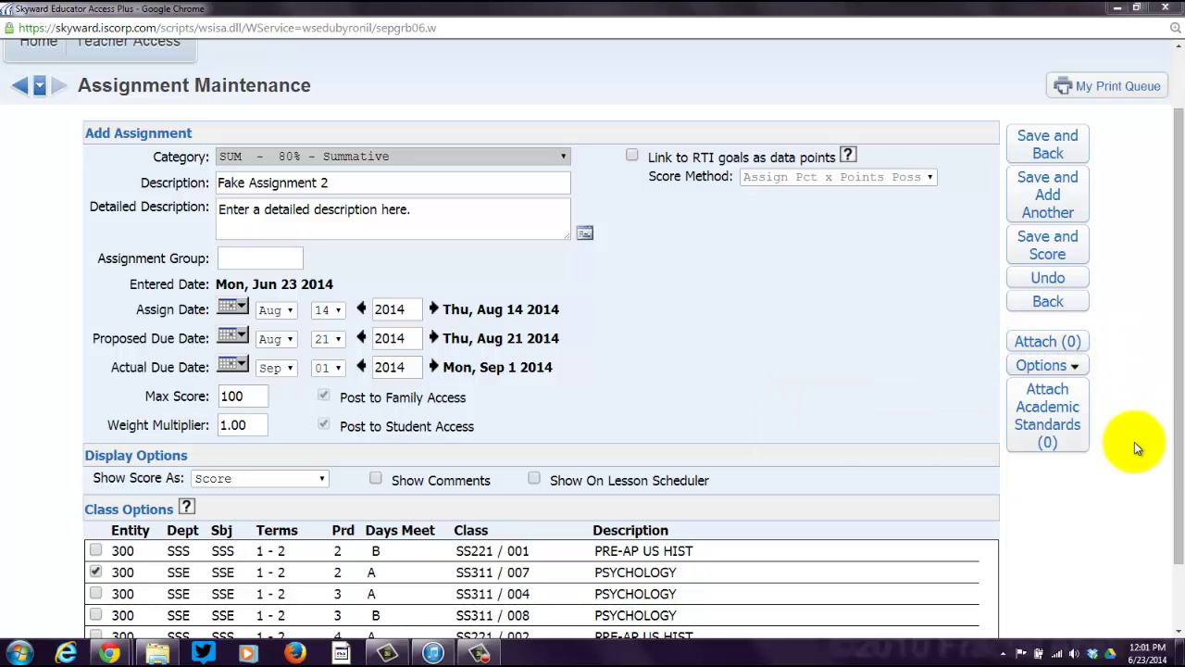
Tick academic standards HS.HS.008.03 and HS.HS.008.07 in the Attach Academic Standards window
click(1049, 419)
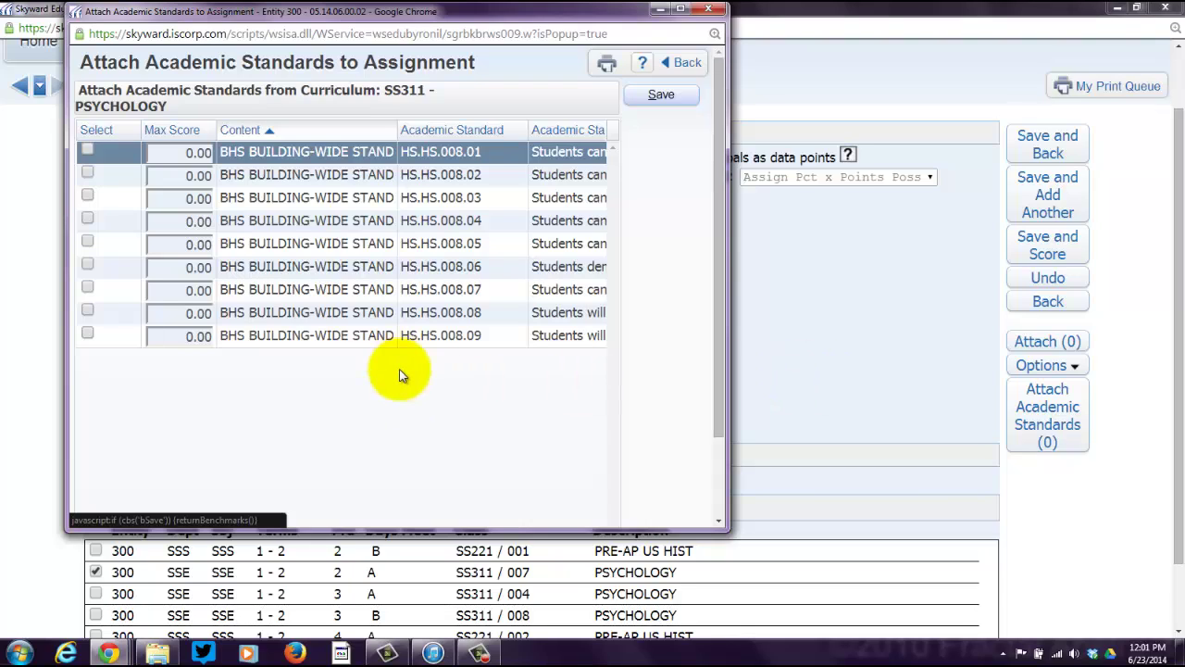
click(87, 195)
click(87, 287)
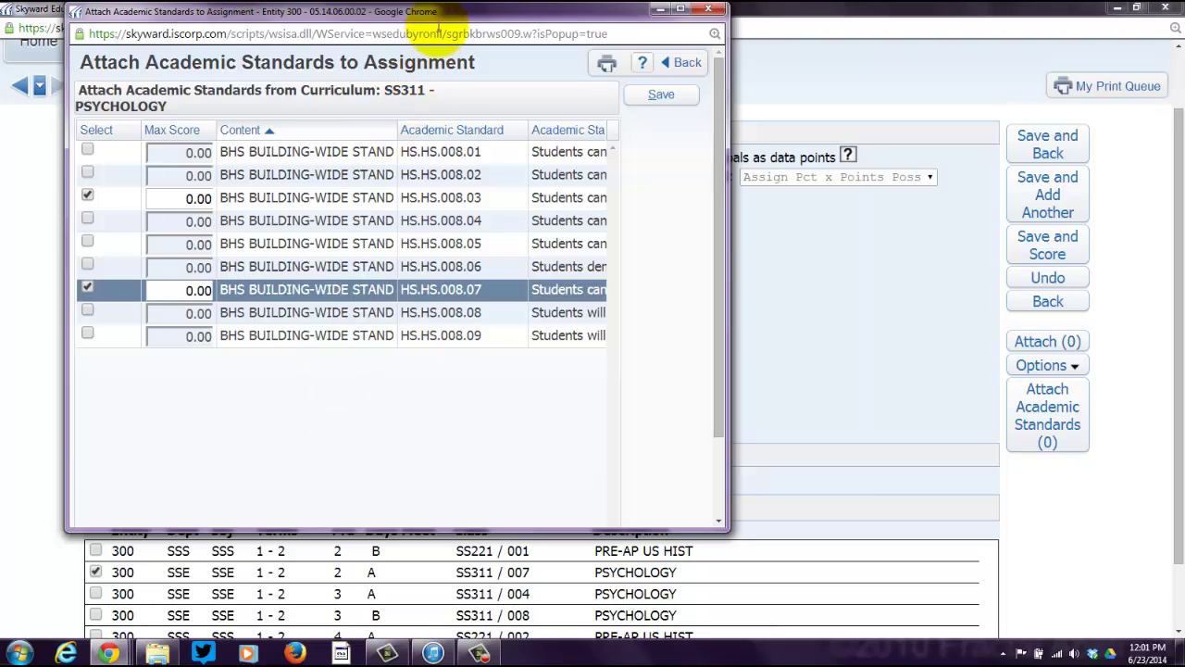
drag(438, 12, 751, 112)
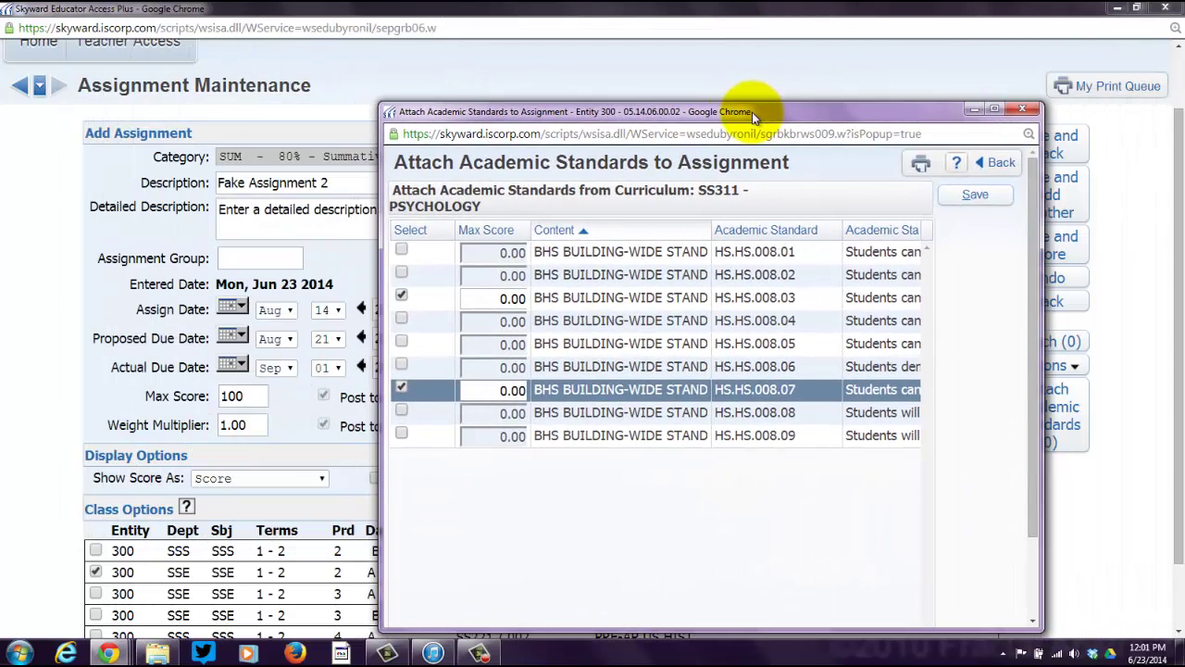
Give standards HS.HS.008.03 and HS.HS.008.07 a max score of 50 each
click(500, 298)
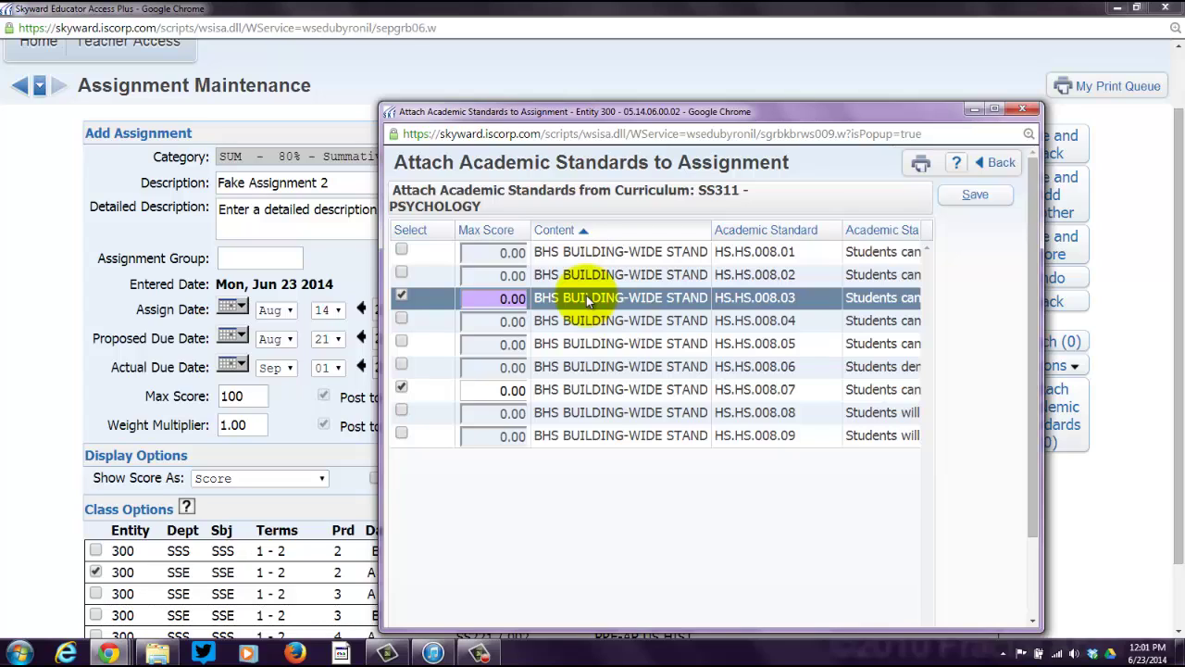
text(5)
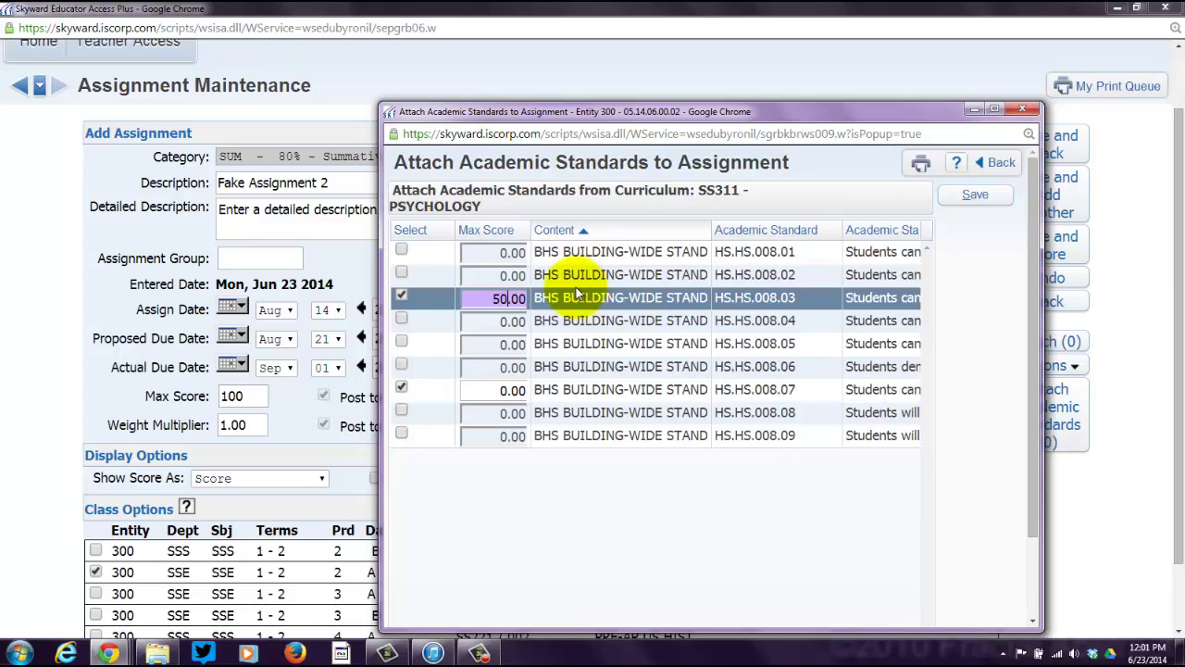
click(519, 390)
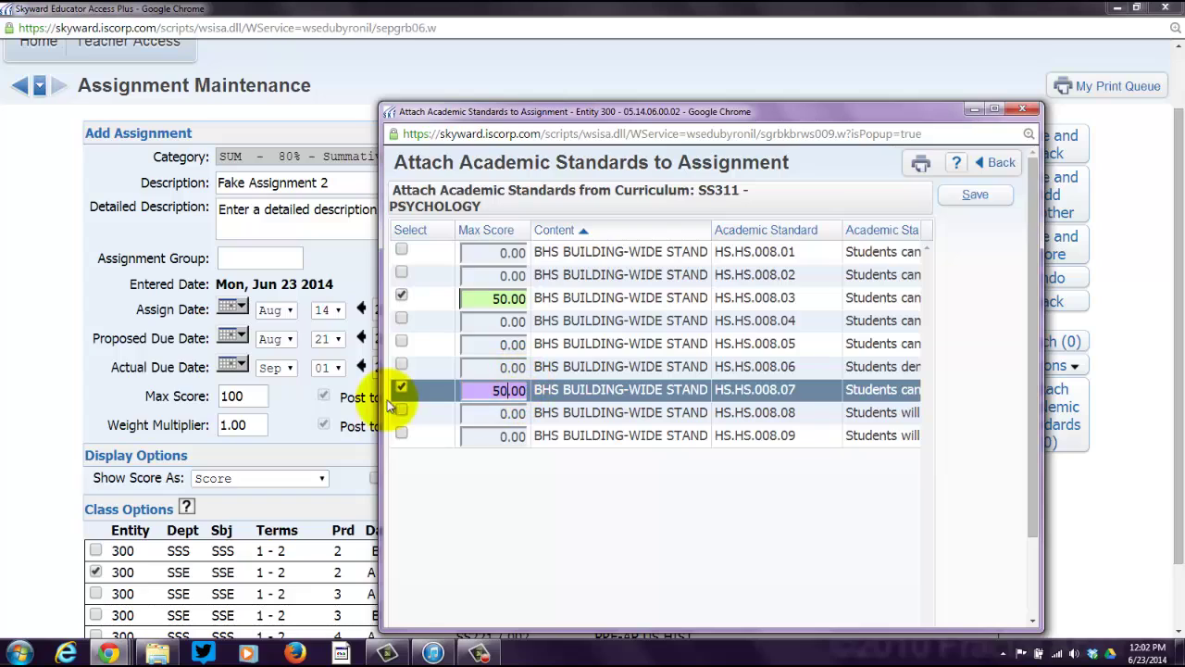
click(509, 390)
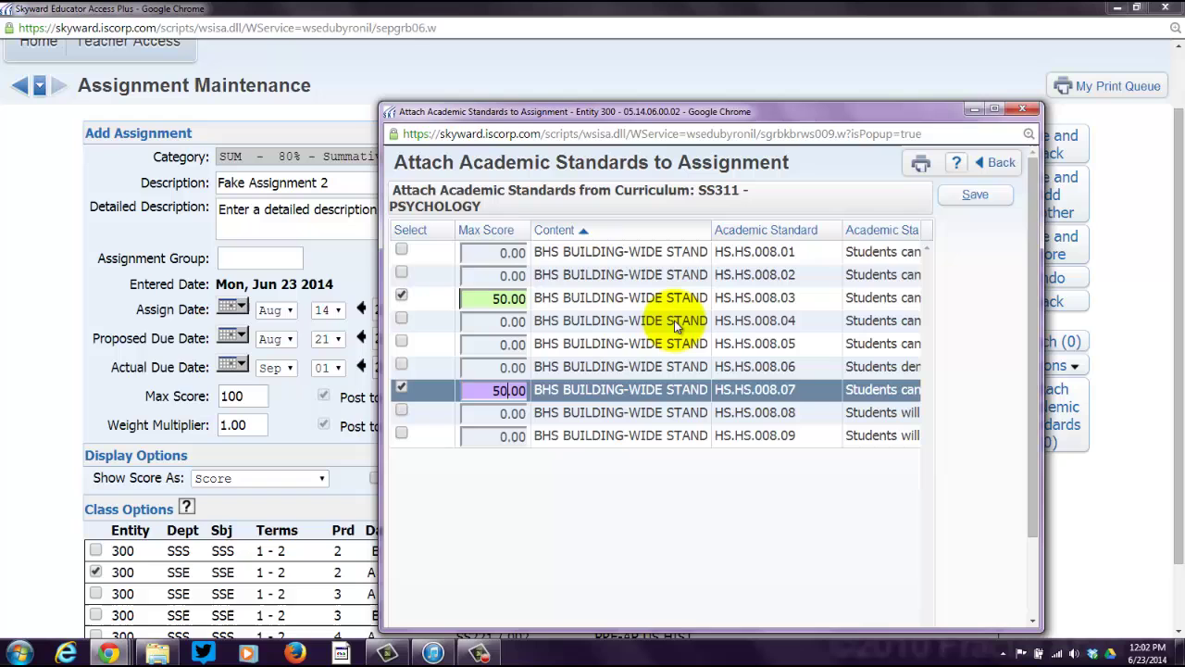
Save the two attached standards, then save Fake Assignment 2 with Save and Back
click(974, 195)
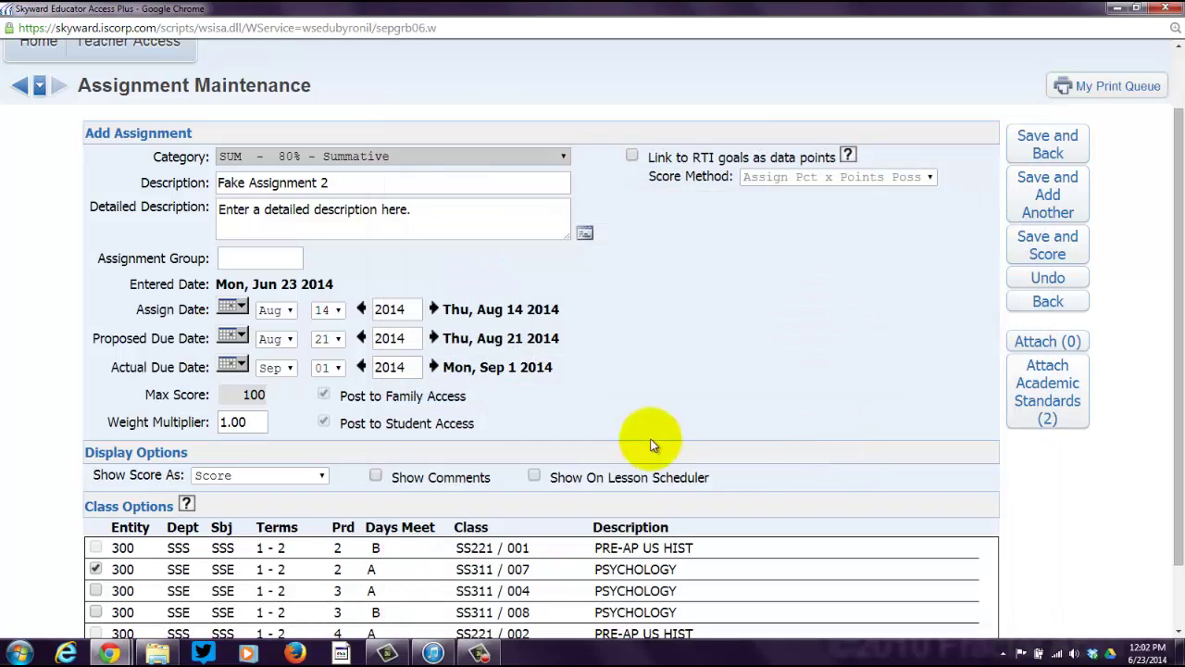
scroll(781, 352, down, 1)
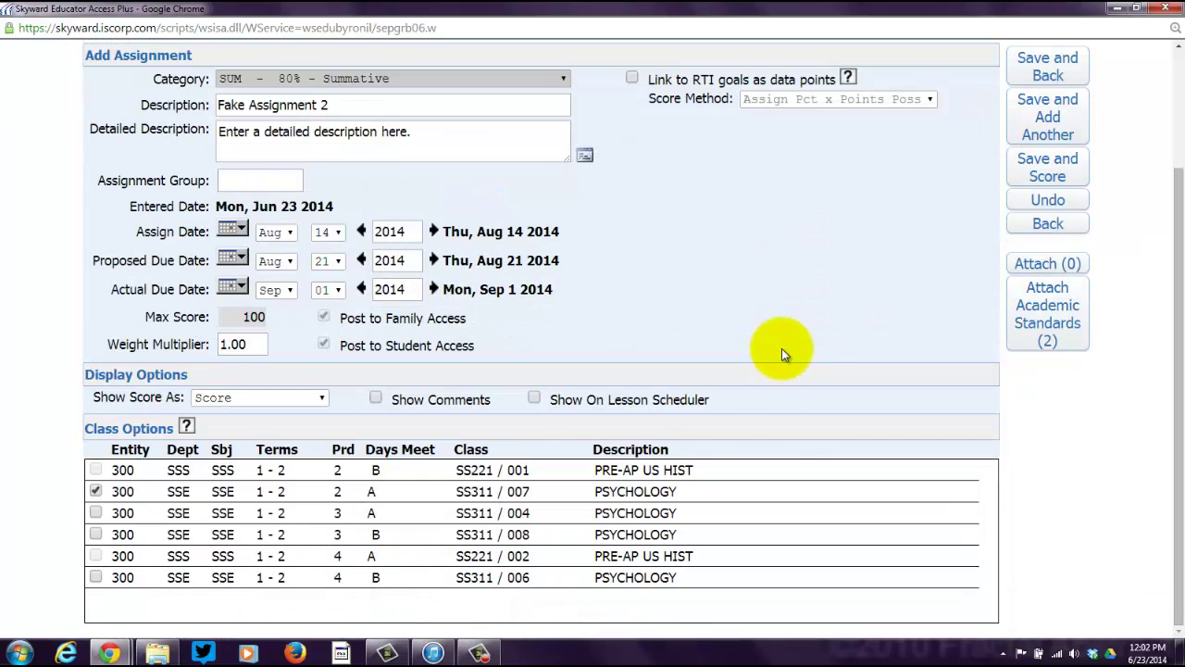
scroll(782, 352, up, 1)
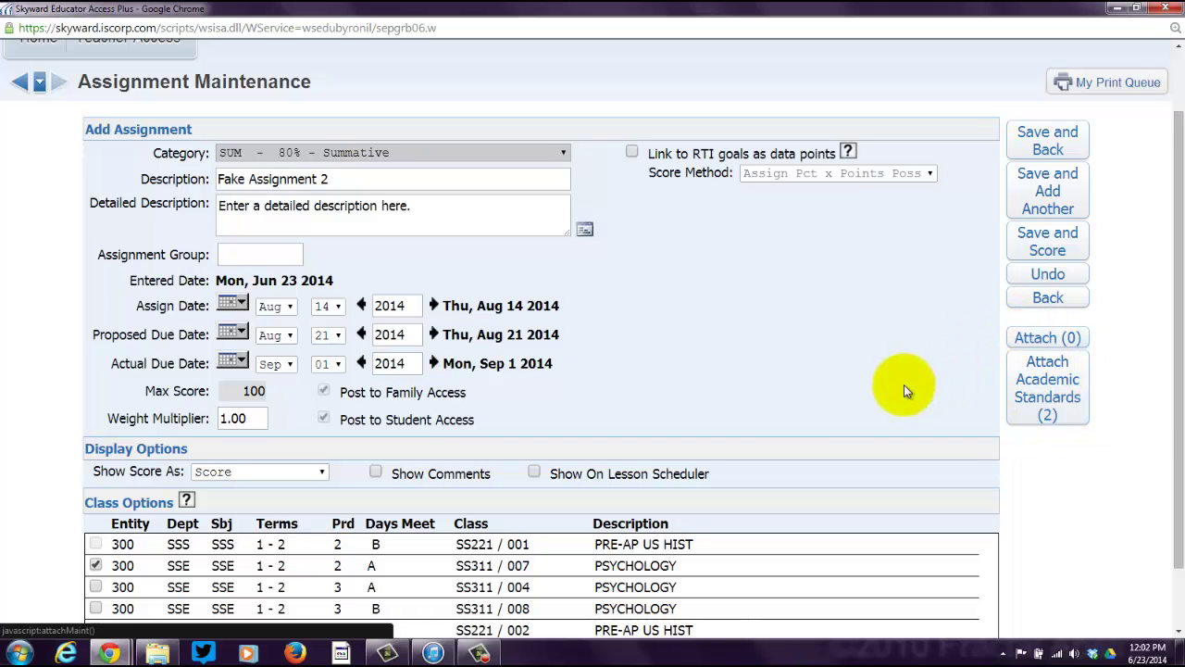
scroll(856, 361, up, 1)
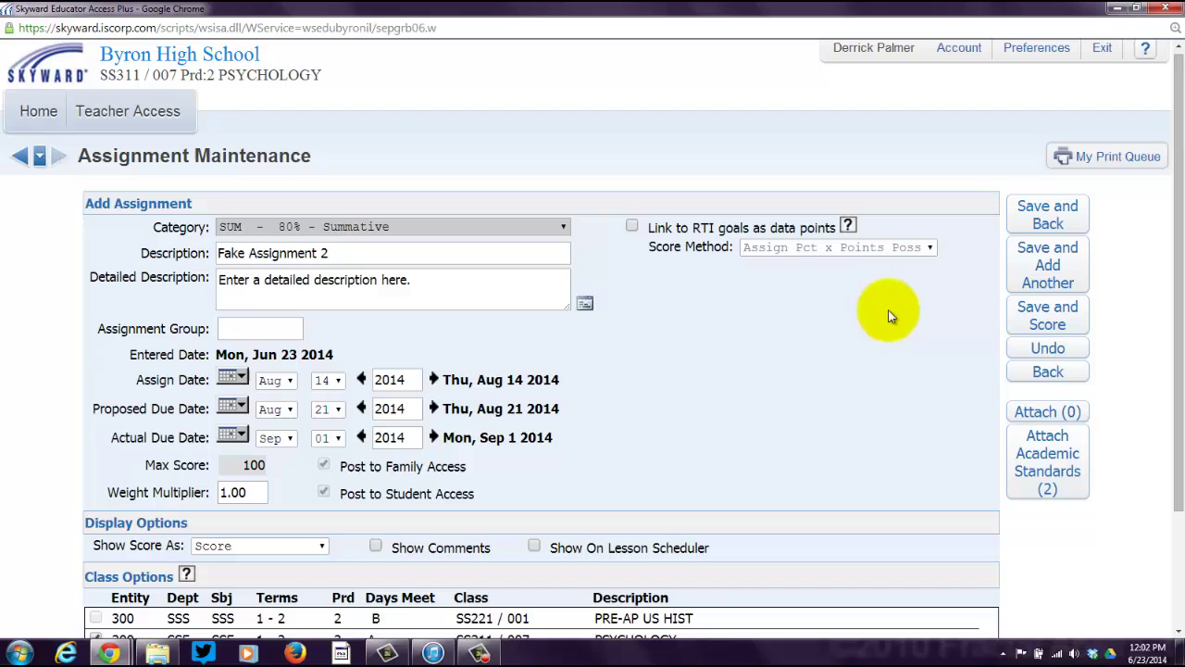
click(1037, 215)
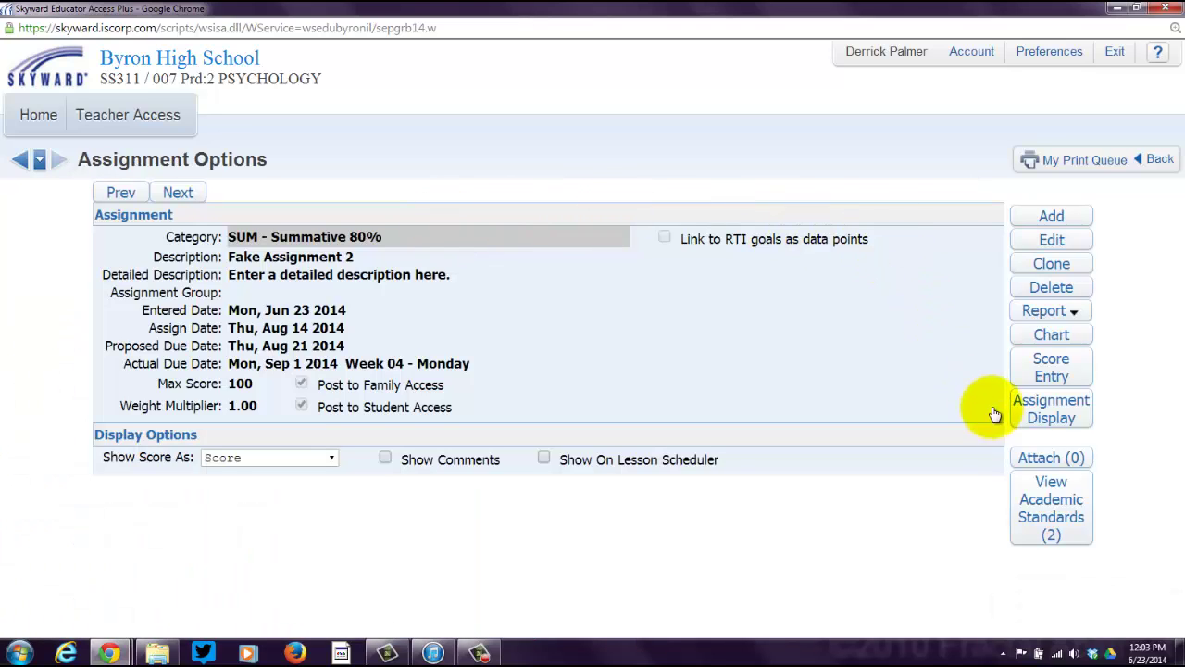
Open Score Entry for Fake Assignment 2 and scroll through the 25 unscored students
click(1052, 368)
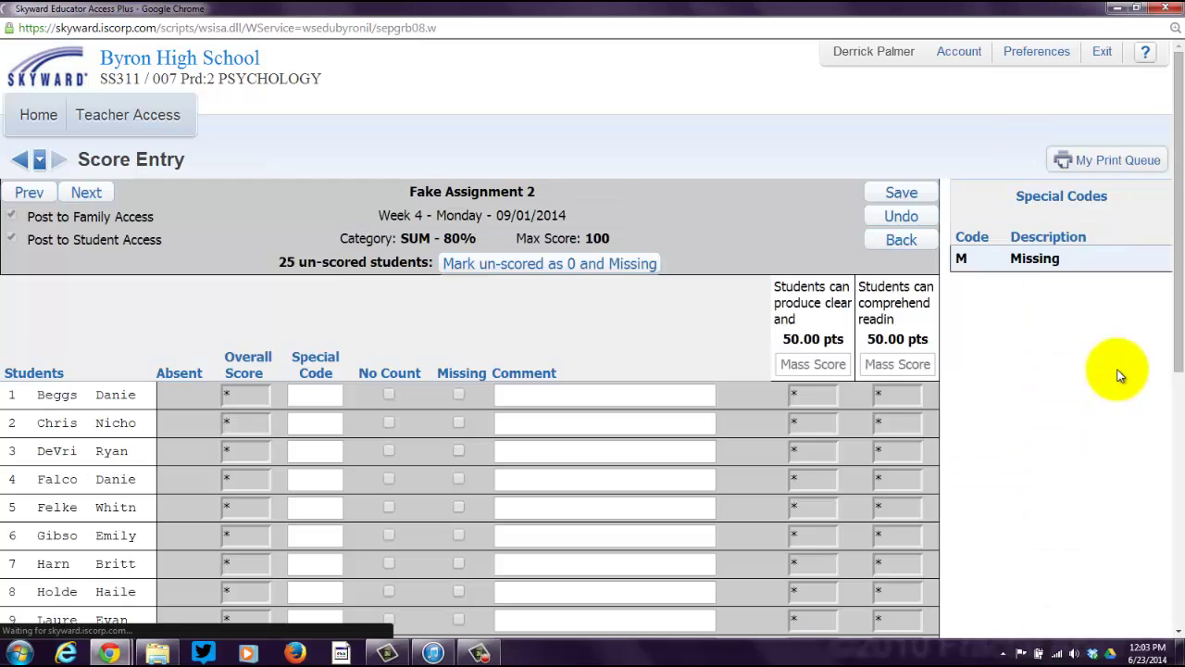
scroll(1105, 363, down, 2)
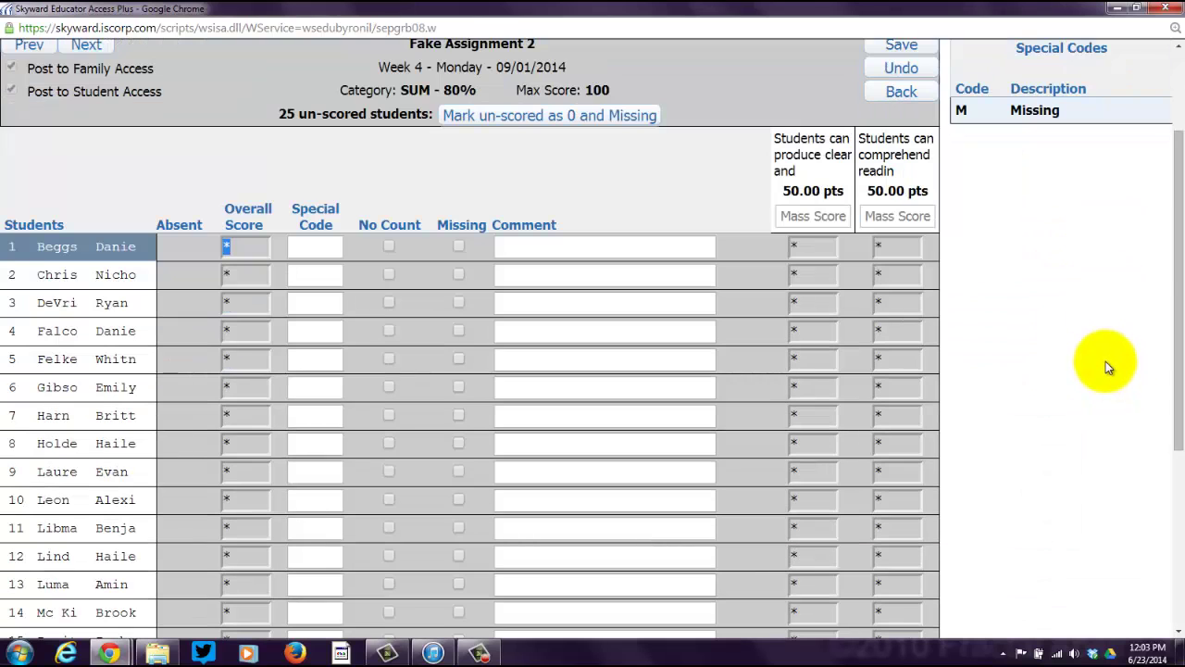
scroll(1106, 361, up, 2)
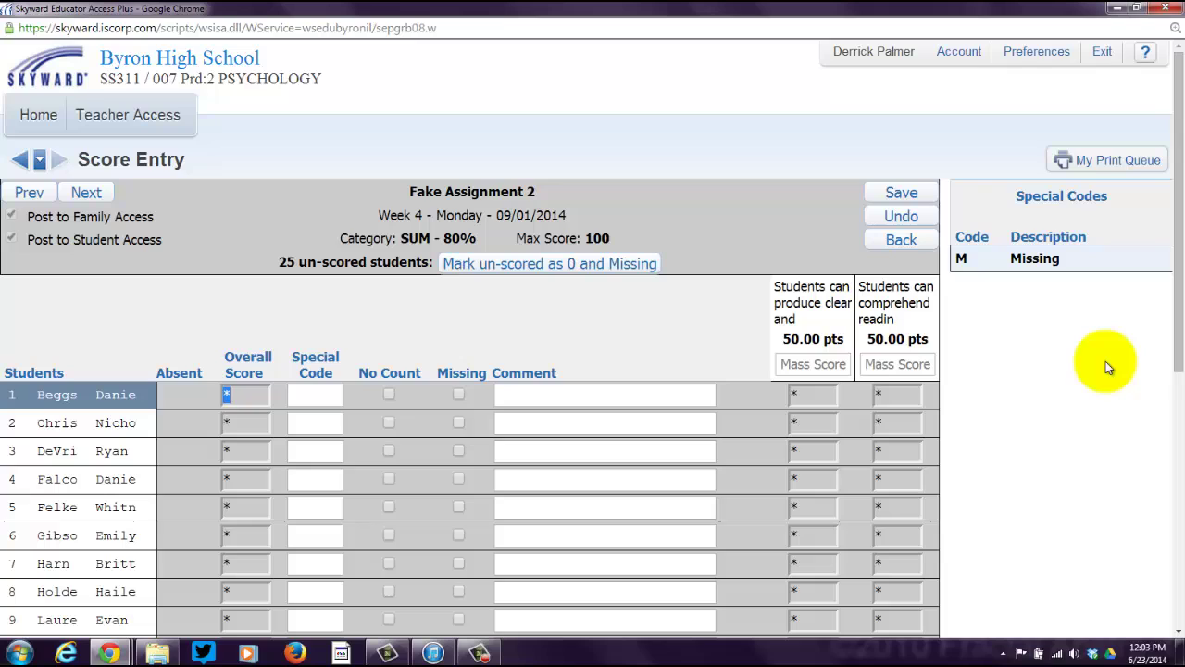
scroll(1105, 361, down, 1)
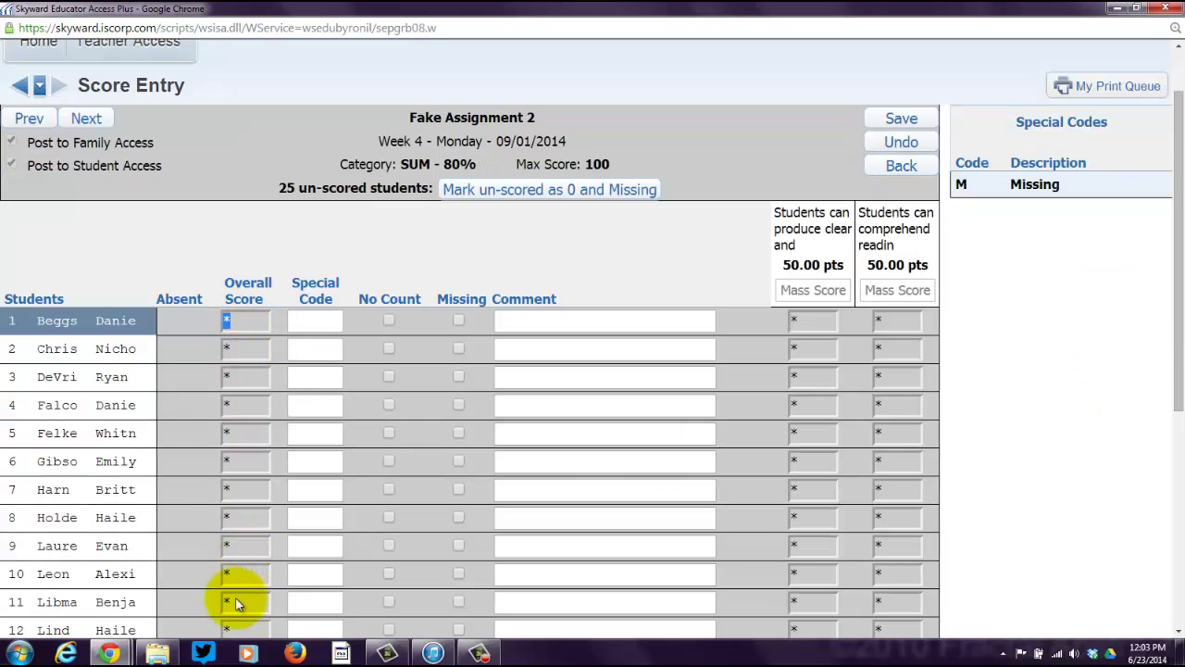
scroll(236, 245, down, 1)
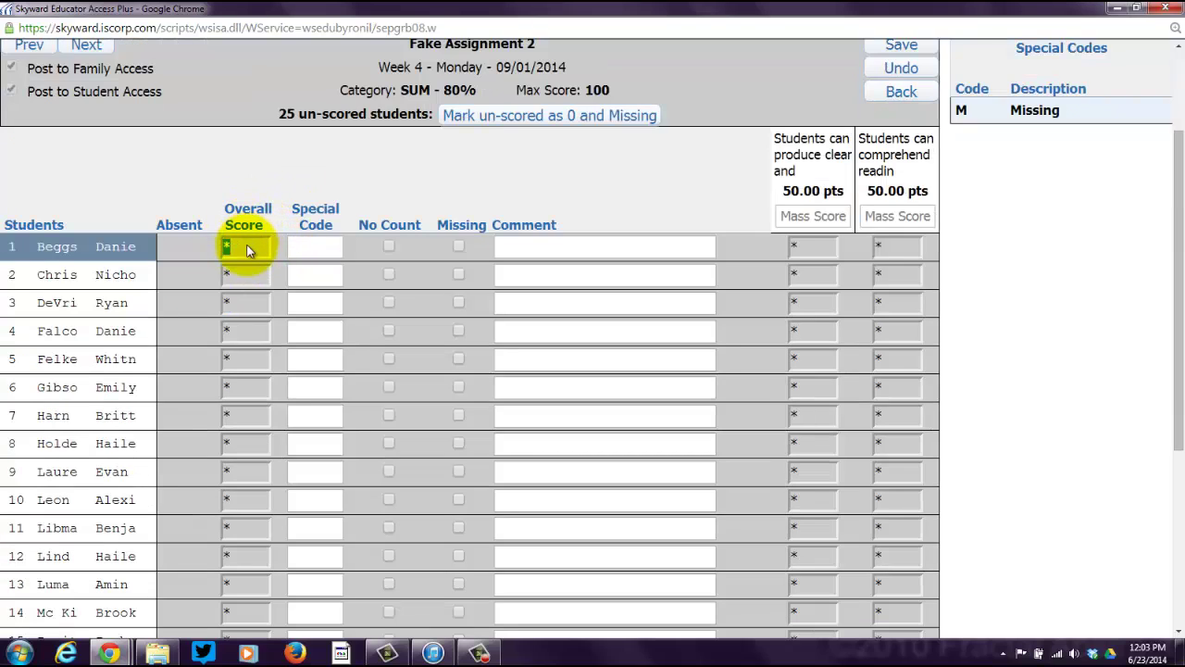
scroll(229, 507, down, 1)
scroll(228, 509, down, 3)
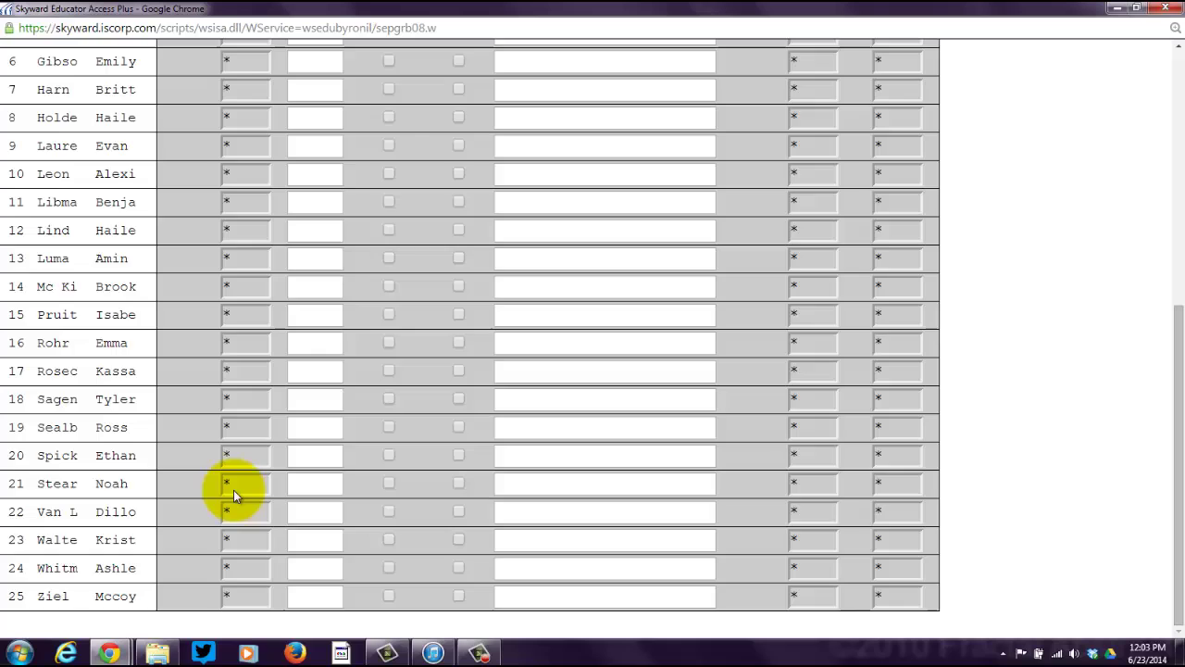
scroll(233, 491, up, 6)
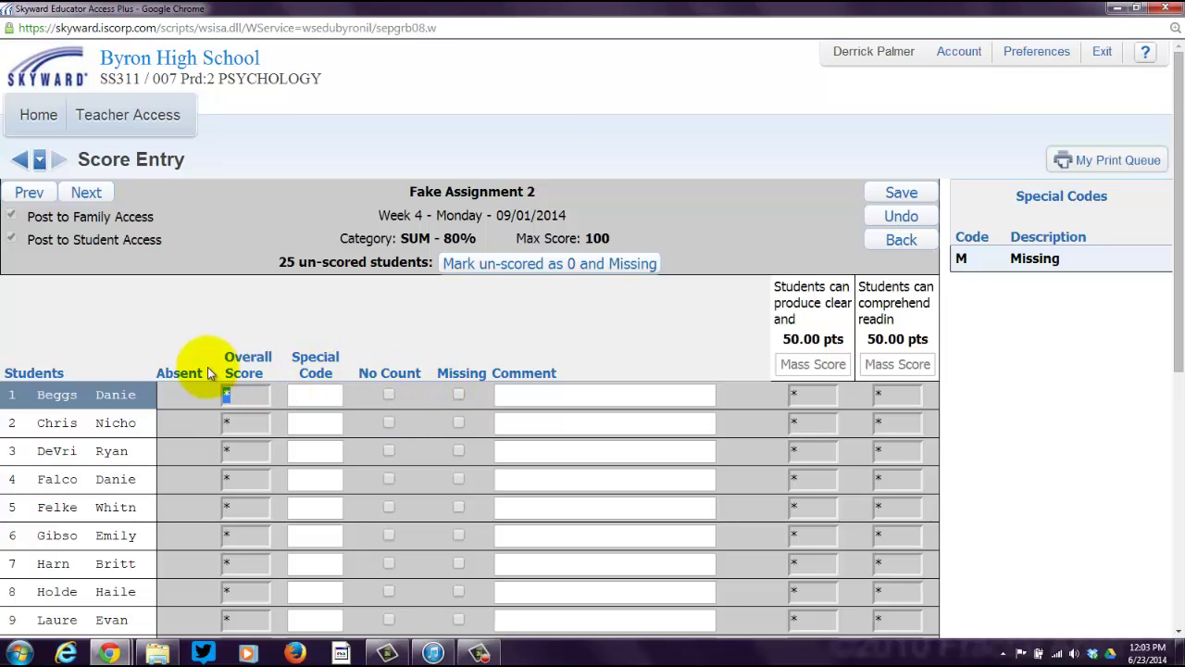
Select the first student's overall score and review the two 50-point standard columns
click(222, 394)
scroll(233, 391, down, 3)
scroll(233, 389, up, 2)
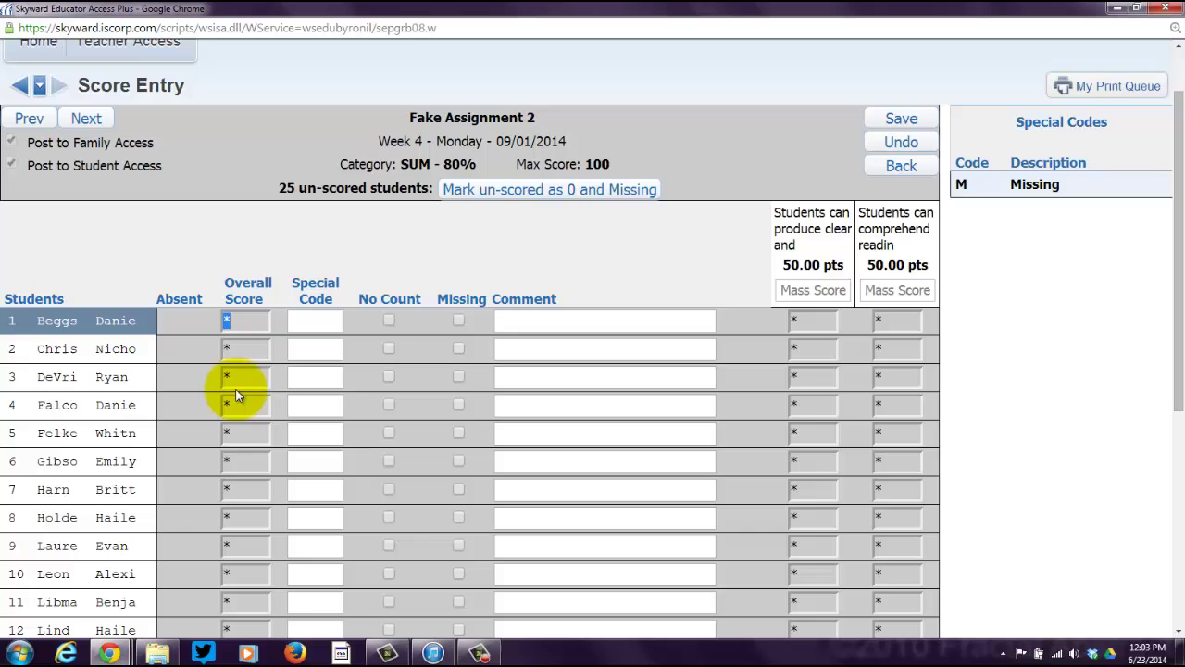
scroll(232, 392, down, 4)
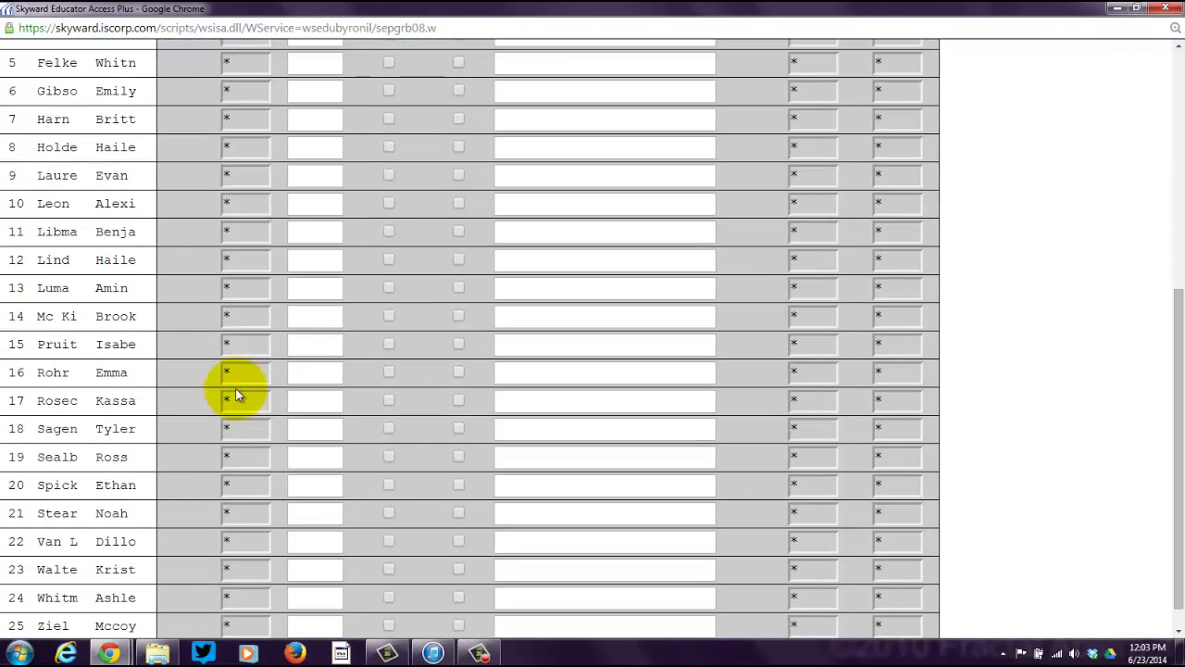
scroll(232, 392, up, 3)
scroll(360, 308, up, 1)
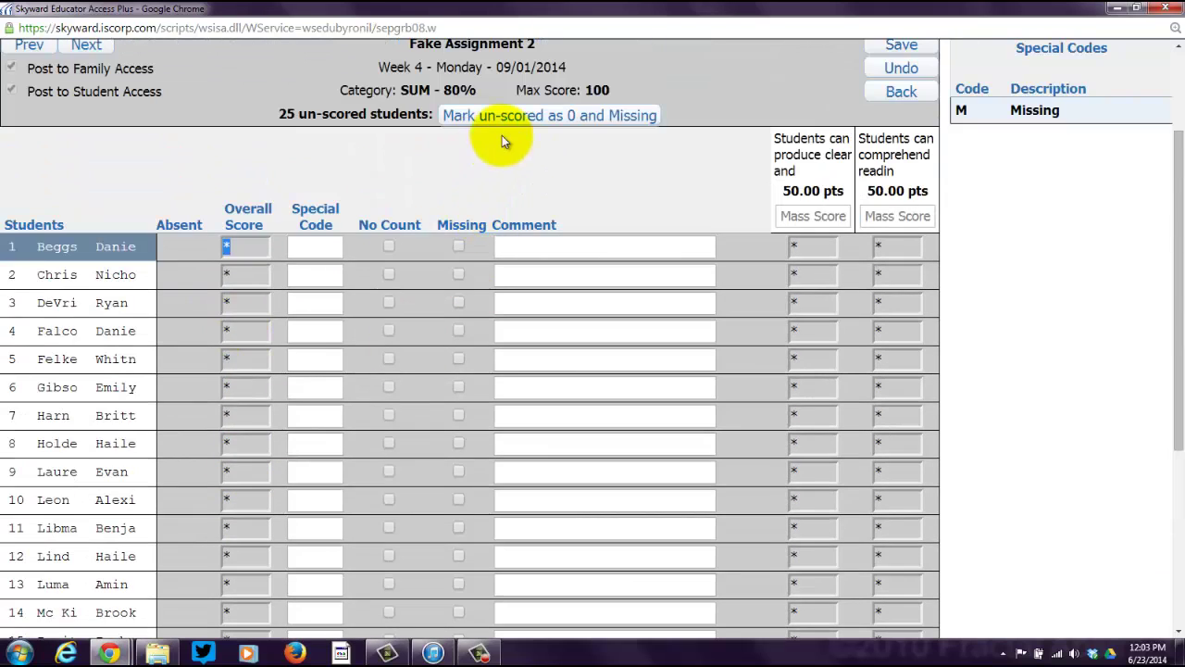
scroll(677, 211, up, 1)
scroll(673, 217, down, 1)
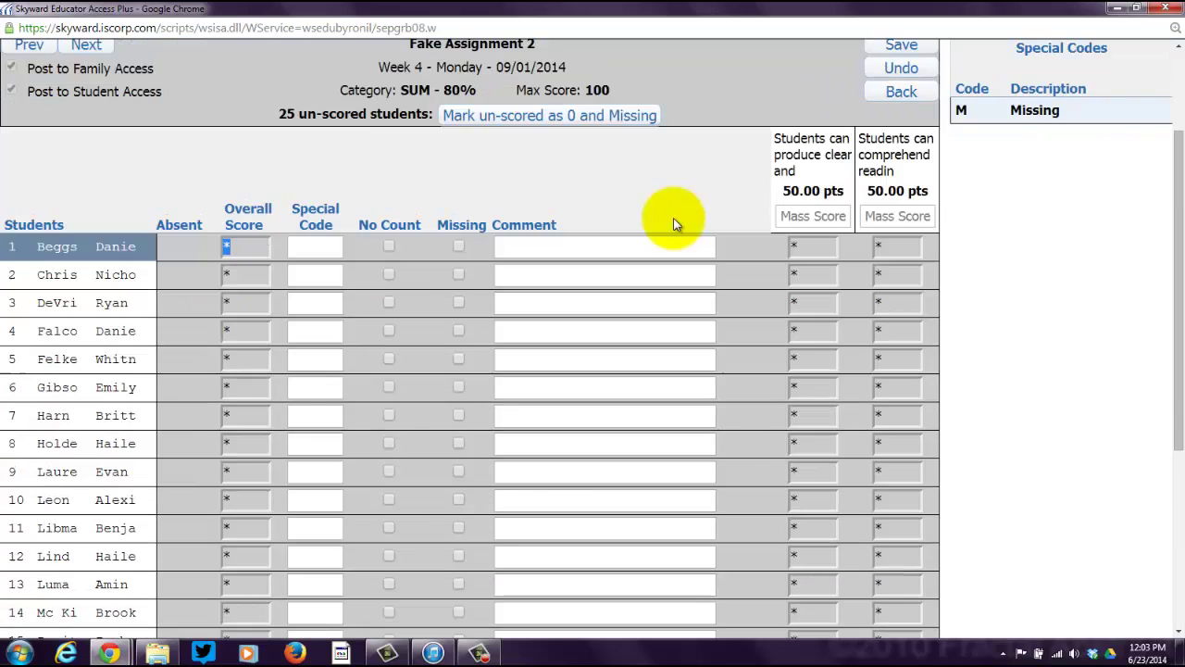
scroll(673, 218, up, 1)
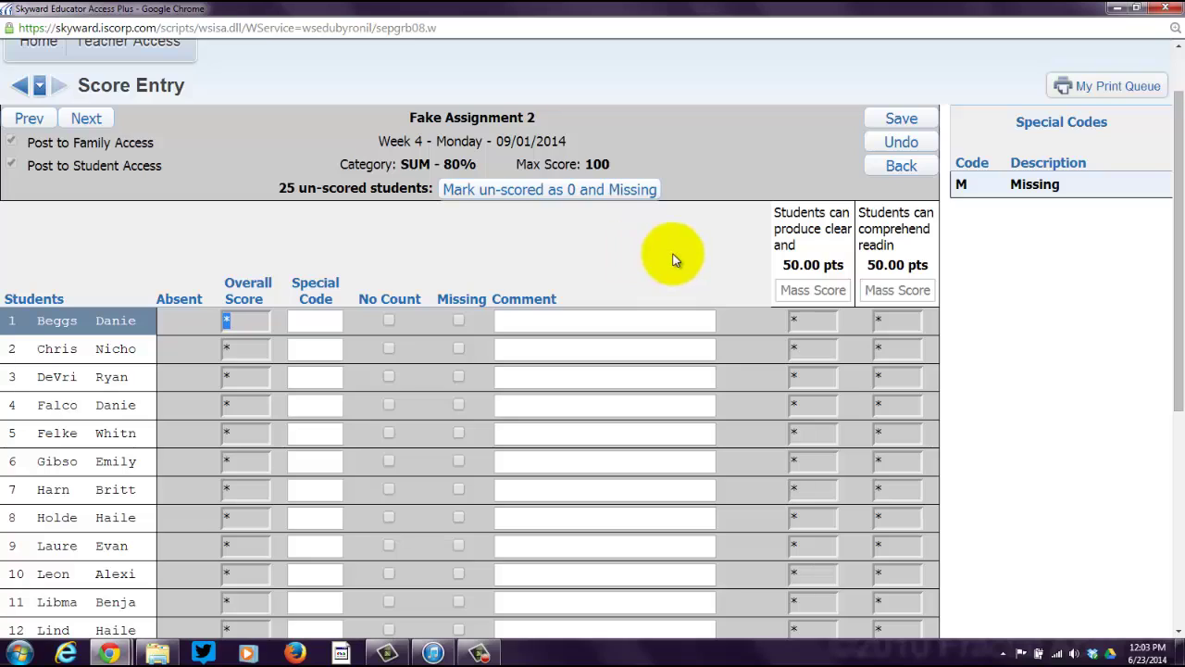
Save Fake Assignment 2's Score Entry page, leaving all 25 students unscored, and return to the gradebook
click(896, 118)
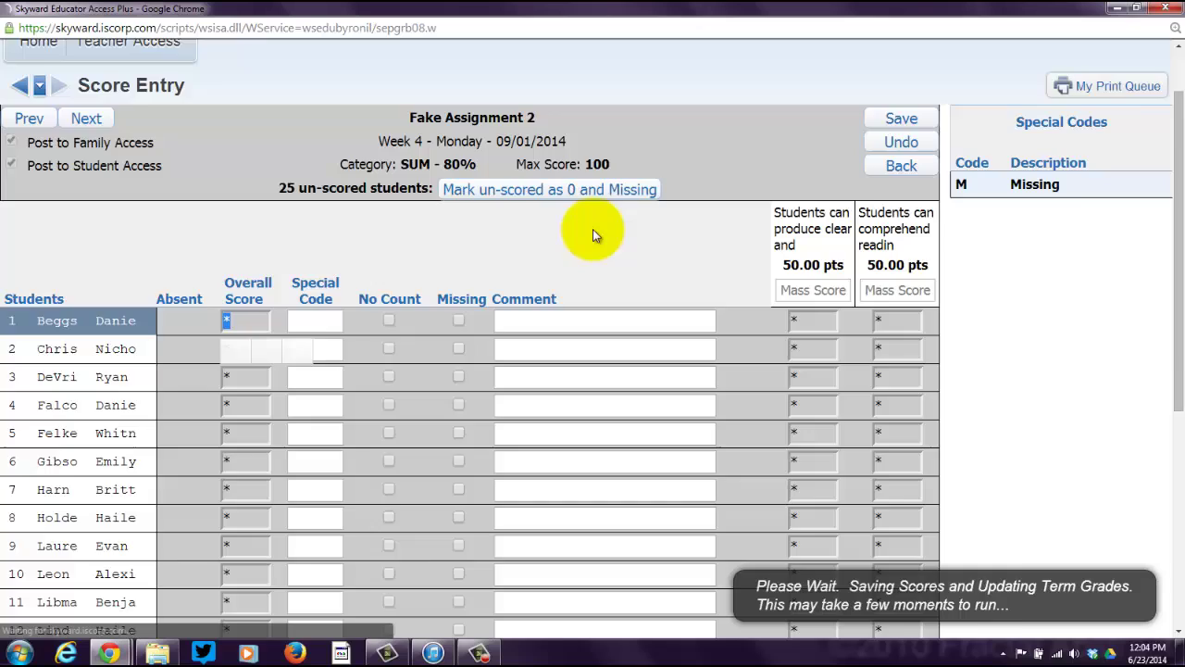